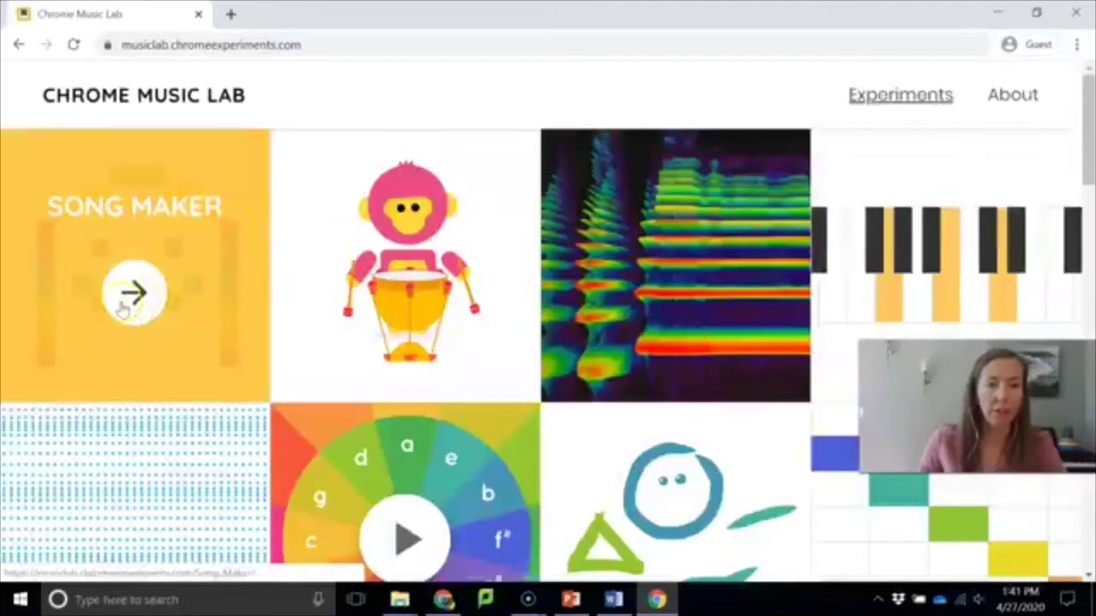
# Step: Open Song Maker and place red, yellow and purple notes in the first columns
pyautogui.click(122, 310)
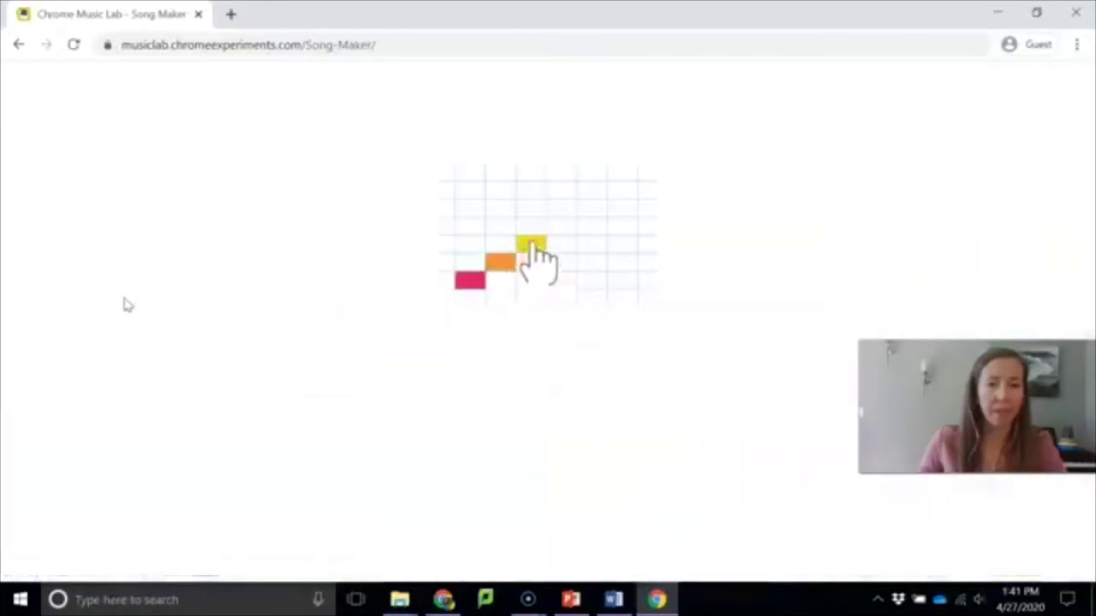
pyautogui.click(1087, 246)
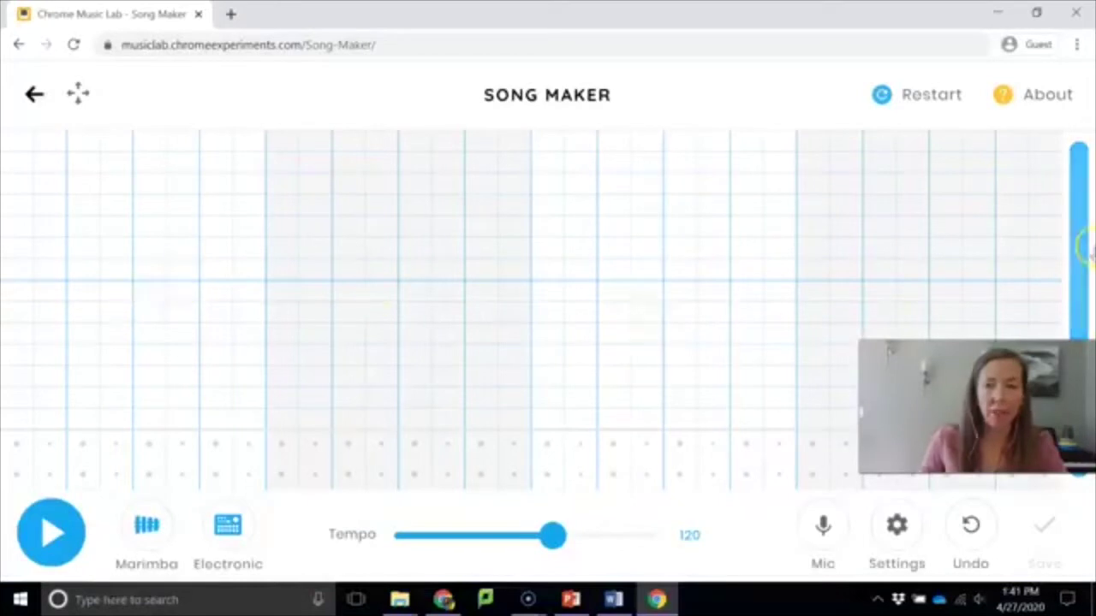
pyautogui.click(17, 419)
pyautogui.moveTo(16, 403); pyautogui.dragTo(16, 337)
pyautogui.click(50, 374)
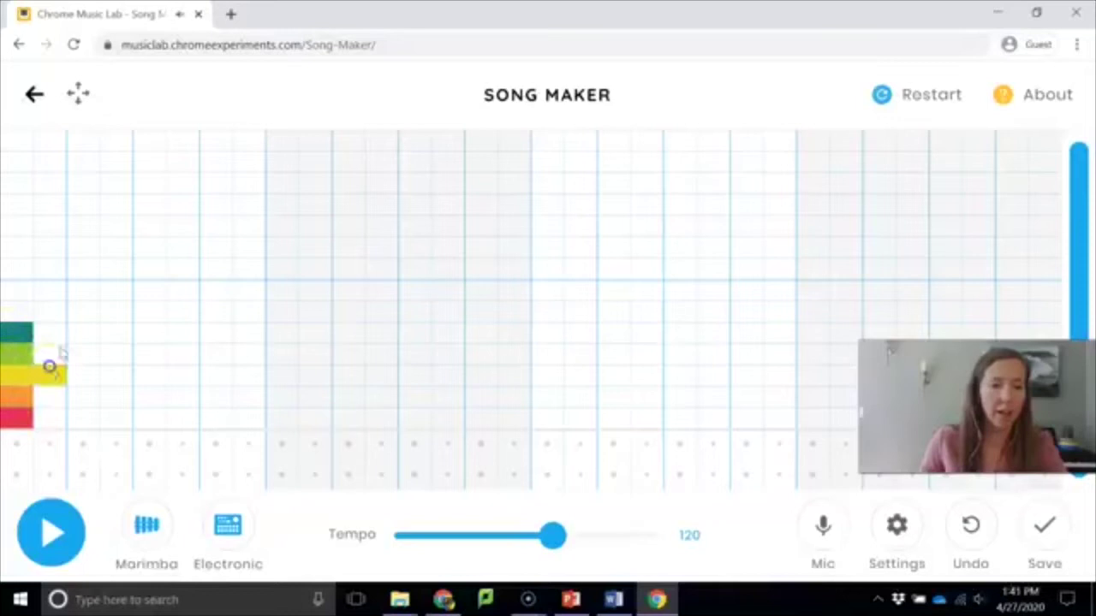
pyautogui.click(115, 310)
pyautogui.click(181, 374)
# Step: Add orange, red, green and teal notes, stretch a high purple note two beats, and play
pyautogui.moveTo(288, 414); pyautogui.dragTo(282, 396)
pyautogui.click(348, 354)
pyautogui.click(415, 332)
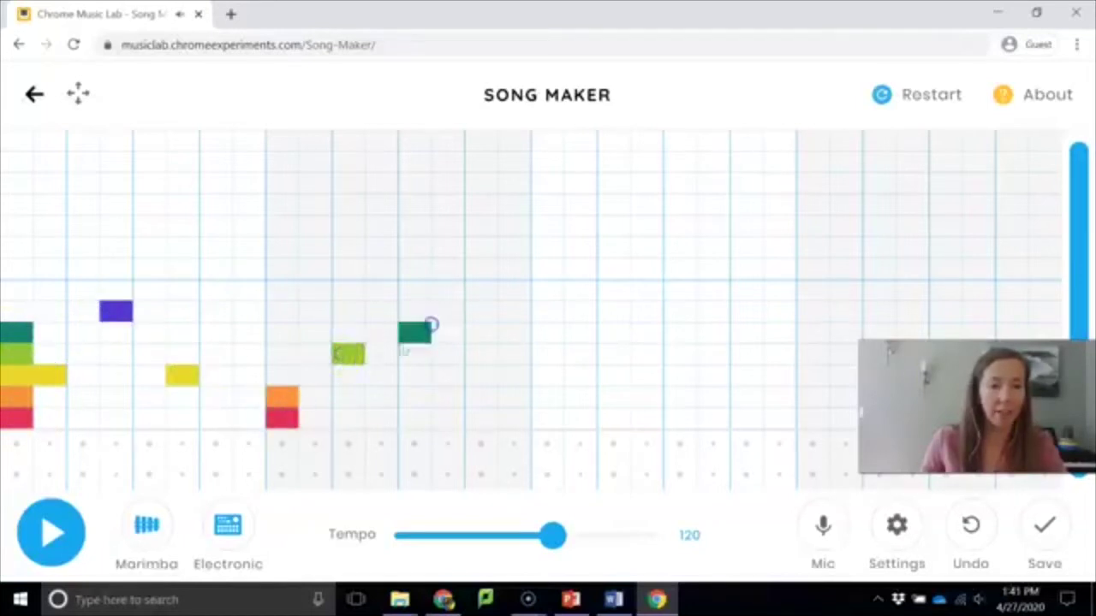
pyautogui.click(150, 419)
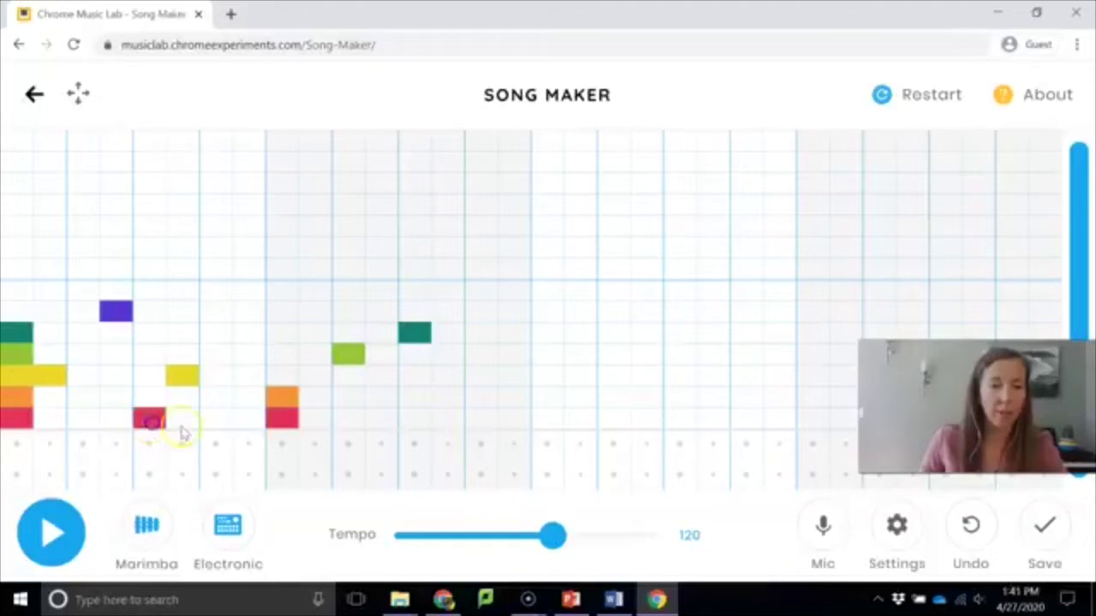
pyautogui.click(154, 163)
pyautogui.moveTo(172, 168); pyautogui.dragTo(211, 171)
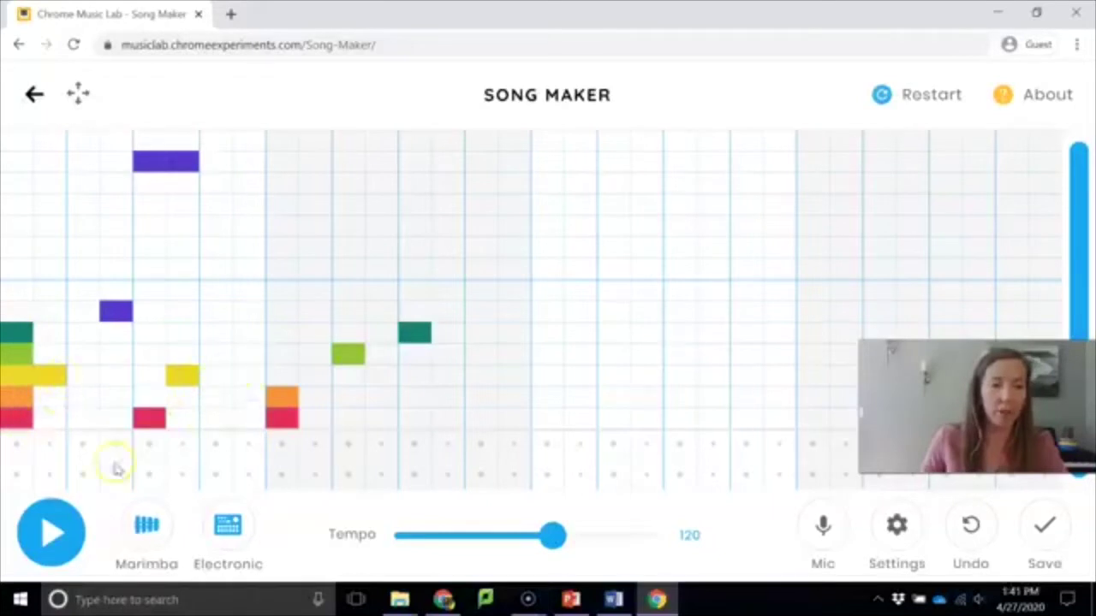
pyautogui.click(53, 535)
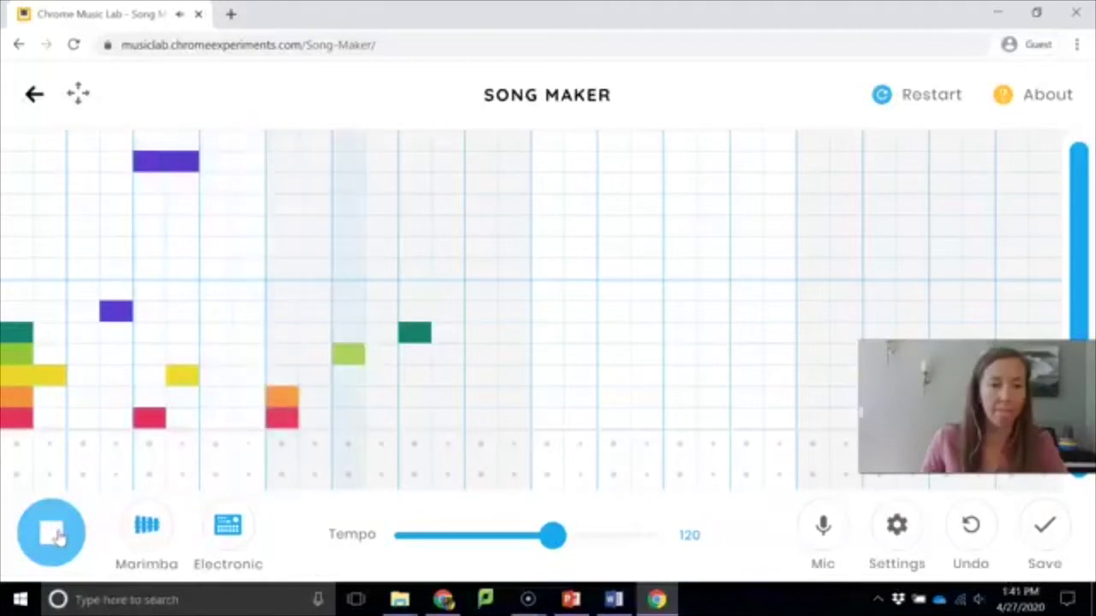
# Step: Stop playback, clear the grid, and place a short red bass note then a two-beat one
pyautogui.click(59, 539)
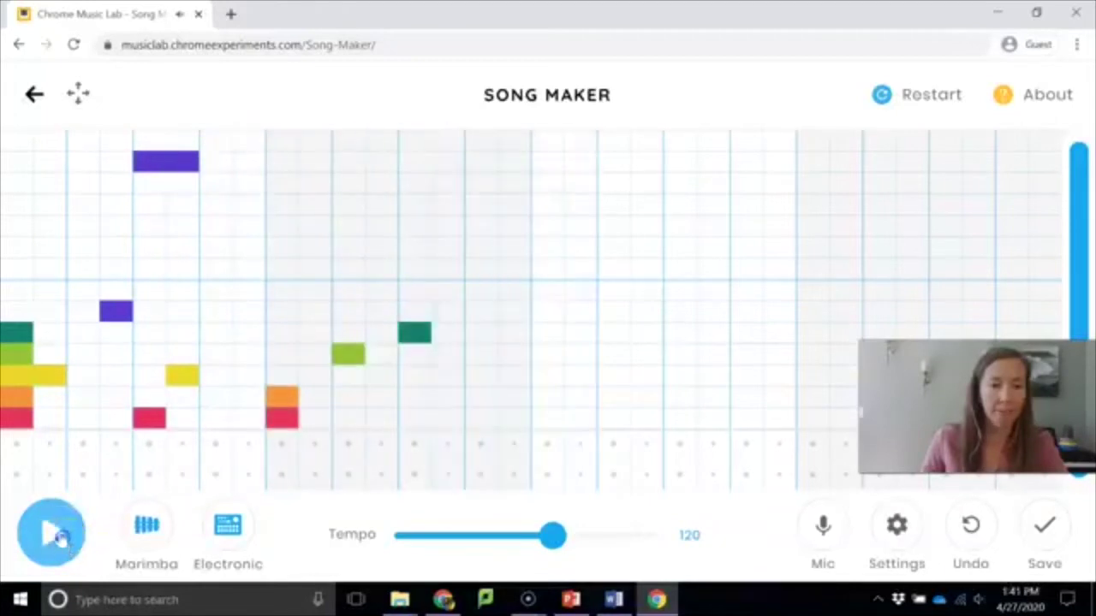
pyautogui.click(910, 101)
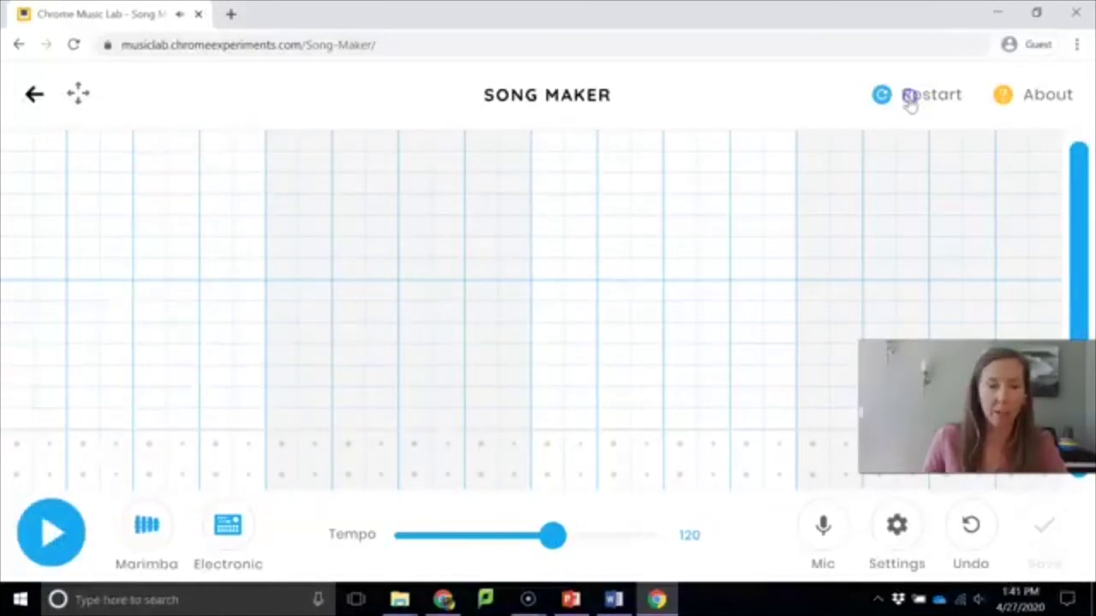
pyautogui.click(15, 419)
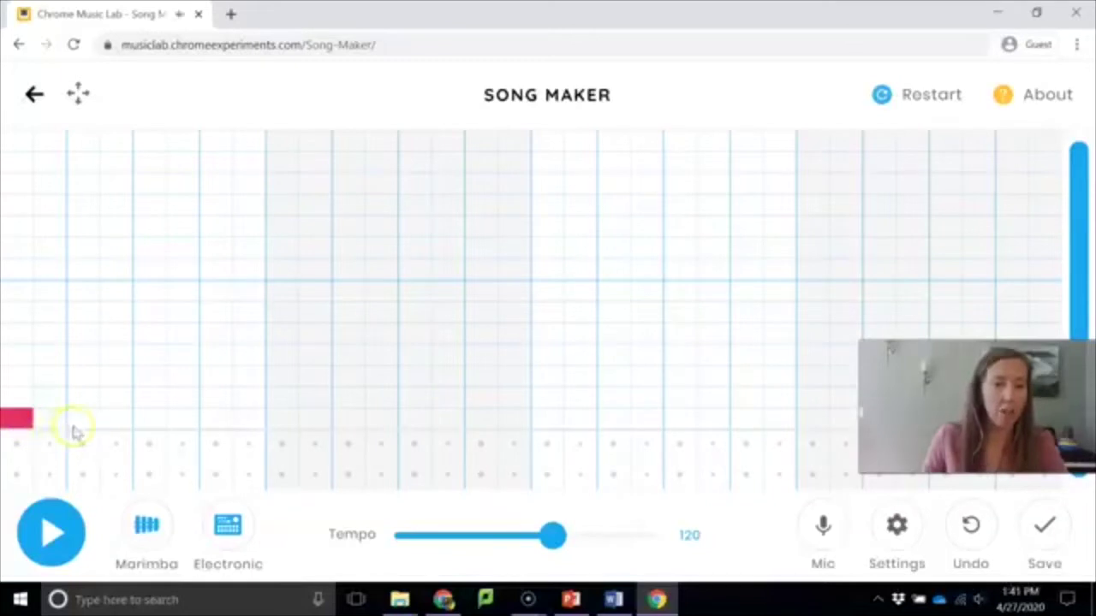
pyautogui.moveTo(83, 425); pyautogui.dragTo(117, 420)
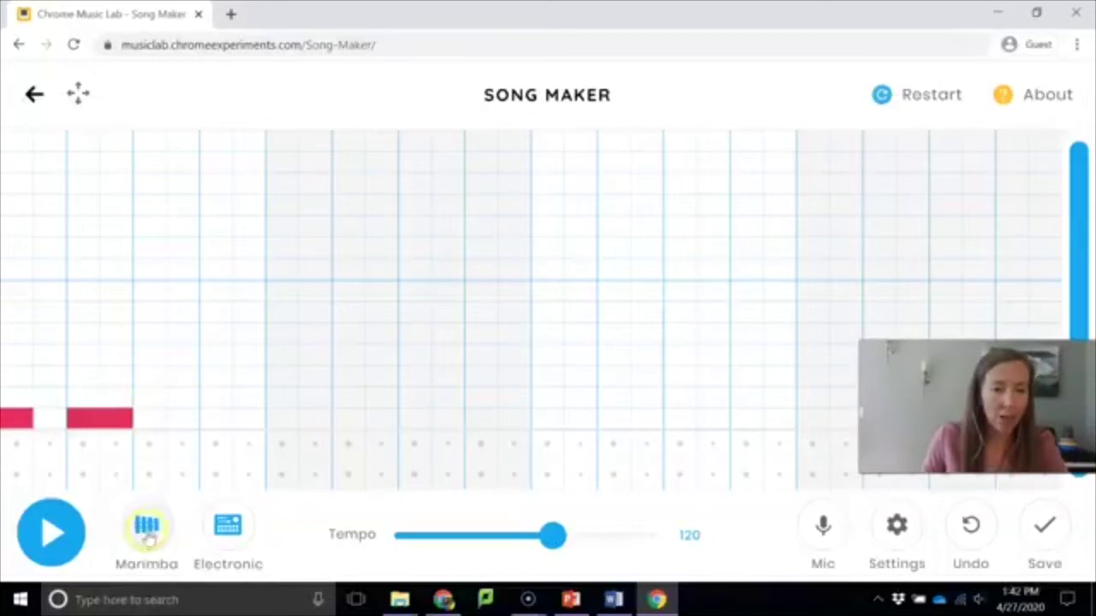
# Step: Add climbing green, teal, purple and pink notes plus two repeated purple notes, using Piano
pyautogui.click(182, 354)
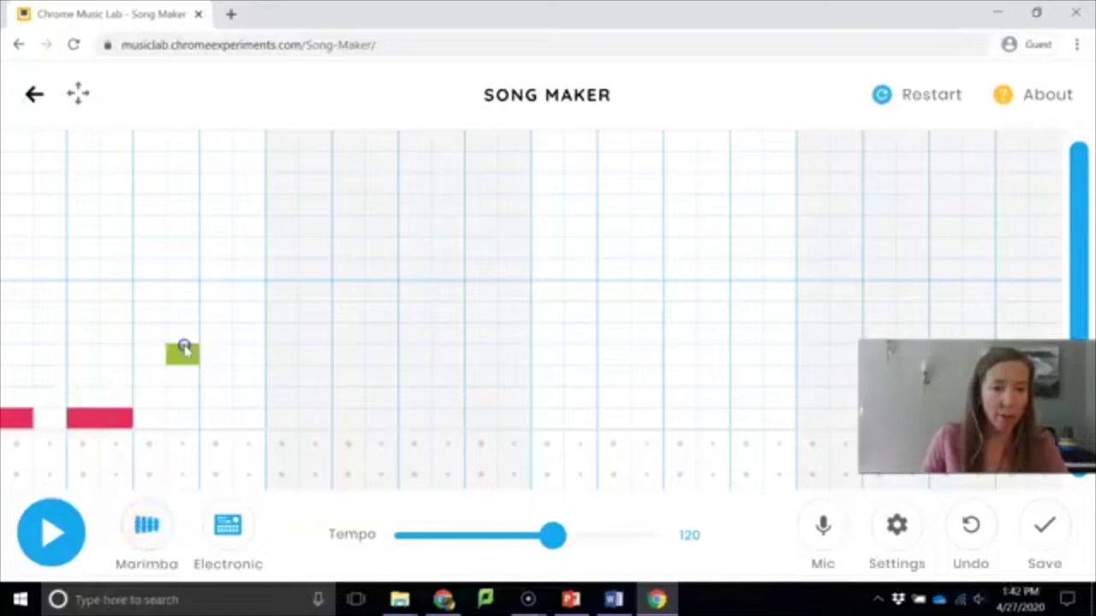
pyautogui.click(289, 333)
pyautogui.click(349, 311)
pyautogui.click(416, 291)
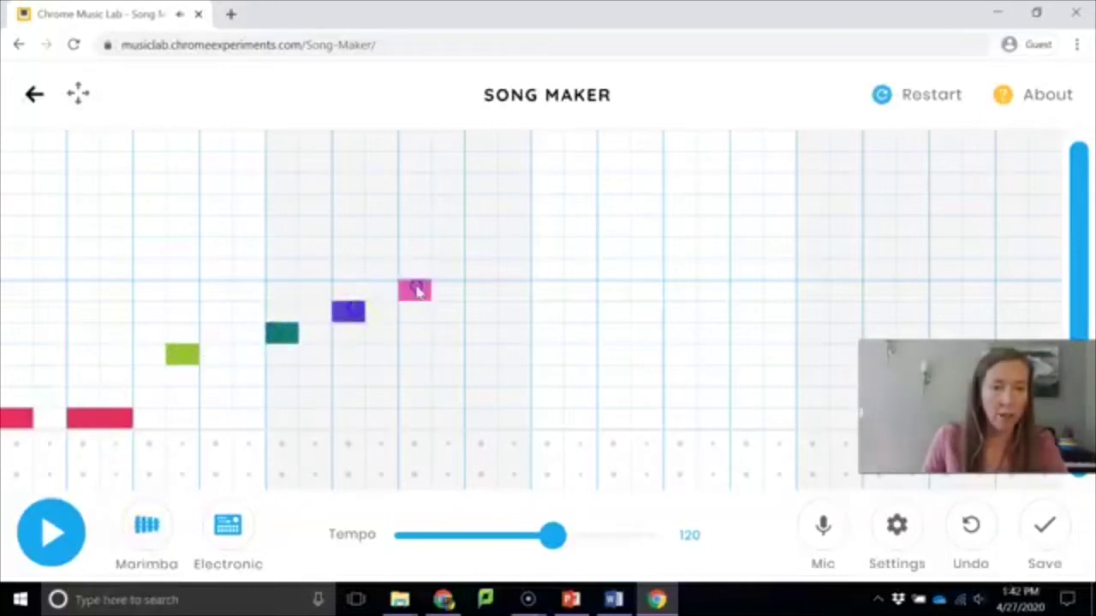
pyautogui.click(147, 524)
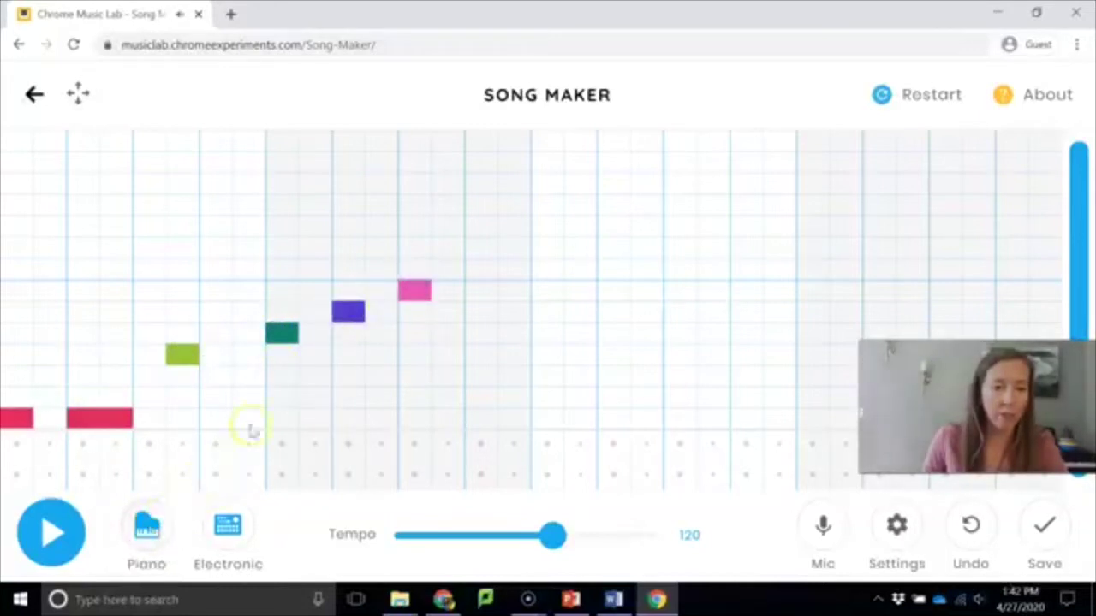
pyautogui.click(512, 312)
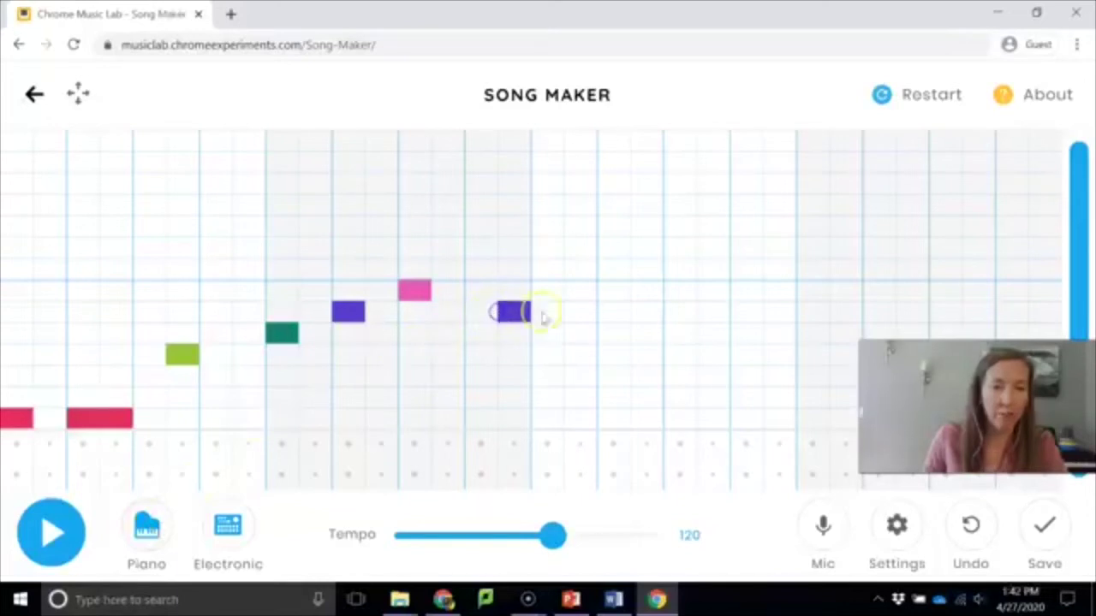
pyautogui.click(580, 313)
# Step: Add orange, teal, light green and red notes in measure two, and play it as Woodwind
pyautogui.click(147, 525)
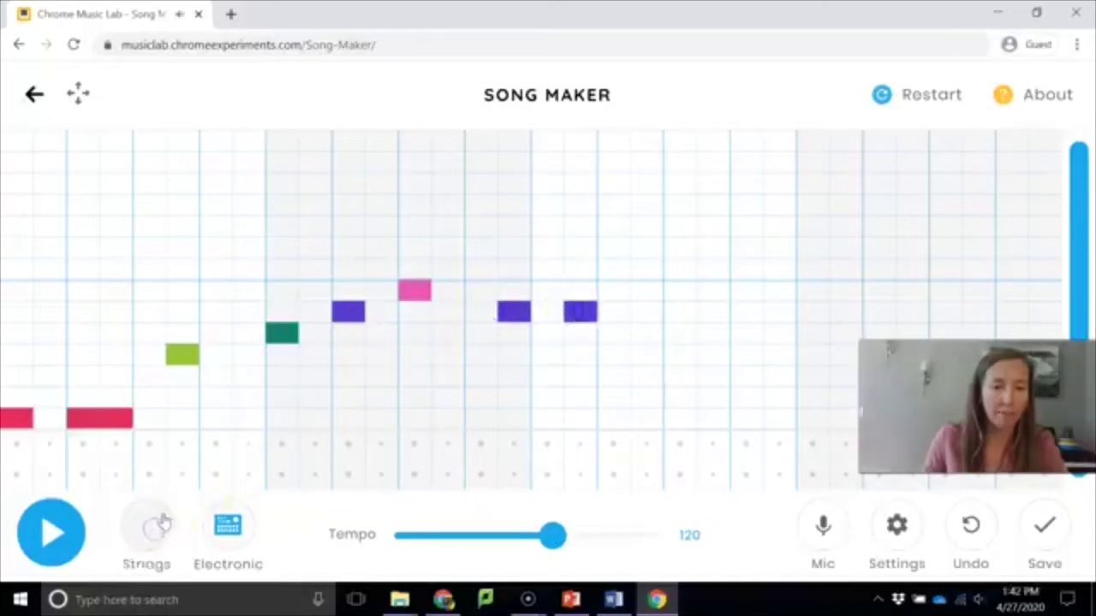
pyautogui.click(648, 249)
pyautogui.click(713, 333)
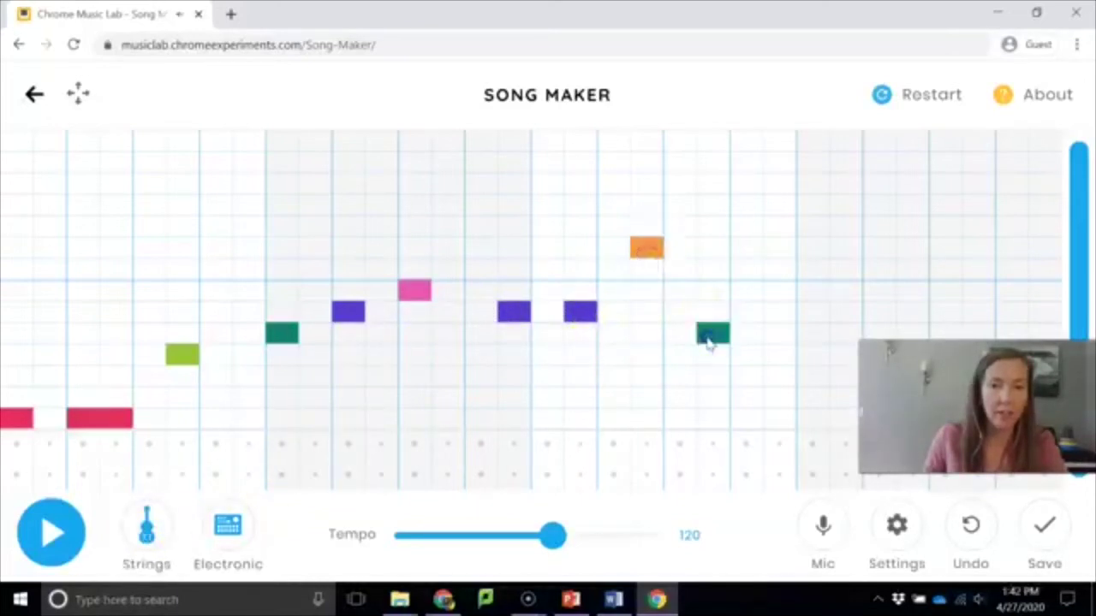
pyautogui.click(680, 353)
pyautogui.click(711, 418)
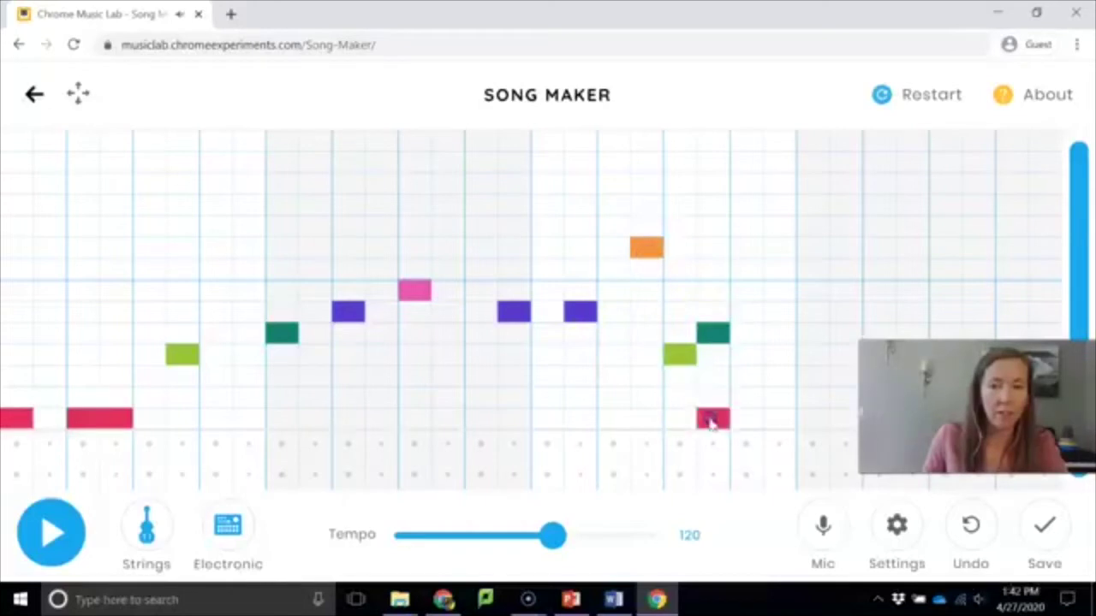
pyautogui.click(53, 532)
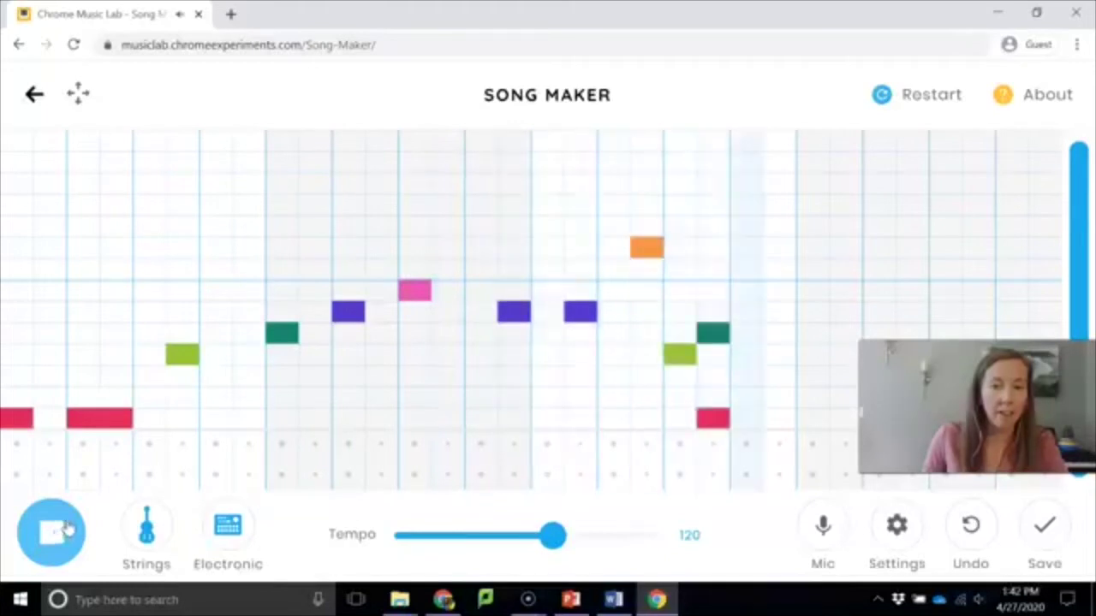
pyautogui.click(156, 536)
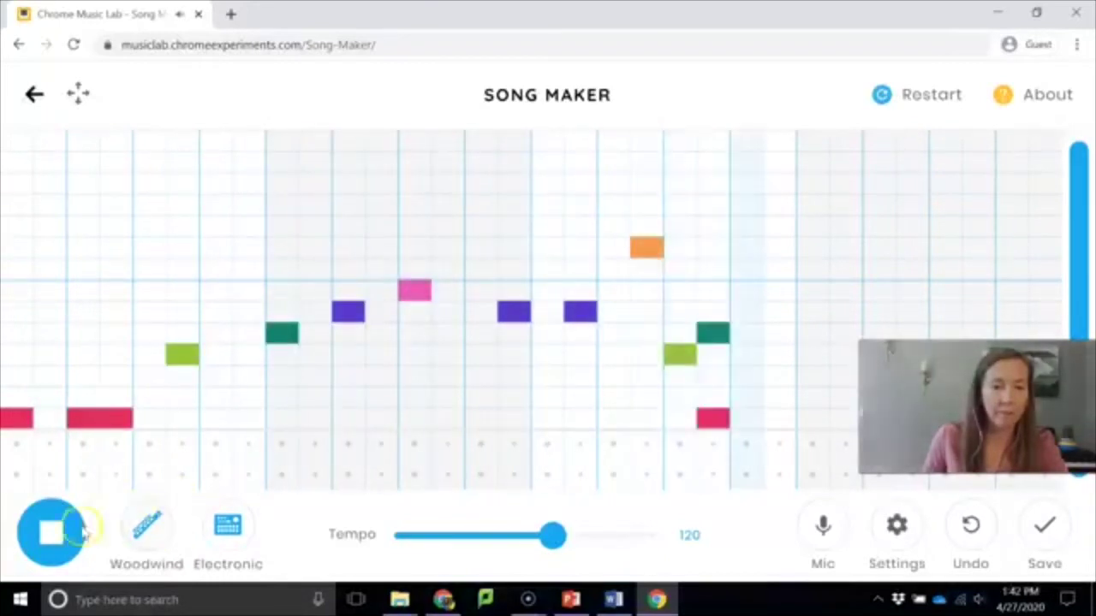
pyautogui.click(38, 535)
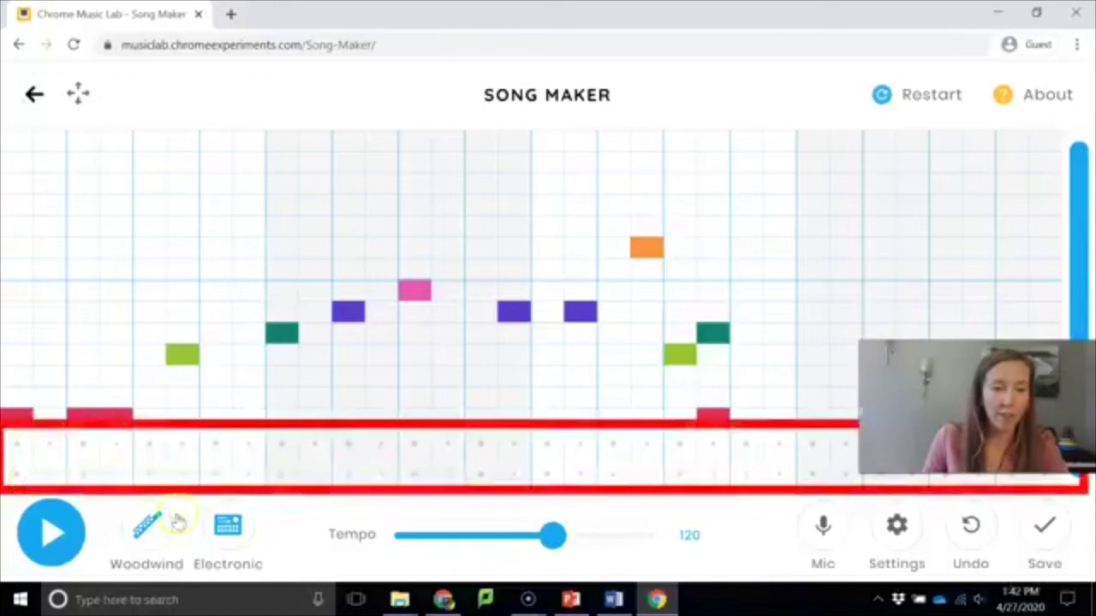
# Step: Set the drums to Kit, add alternating circle and triangle hits on the first beats, and play
pyautogui.click(240, 536)
pyautogui.click(243, 535)
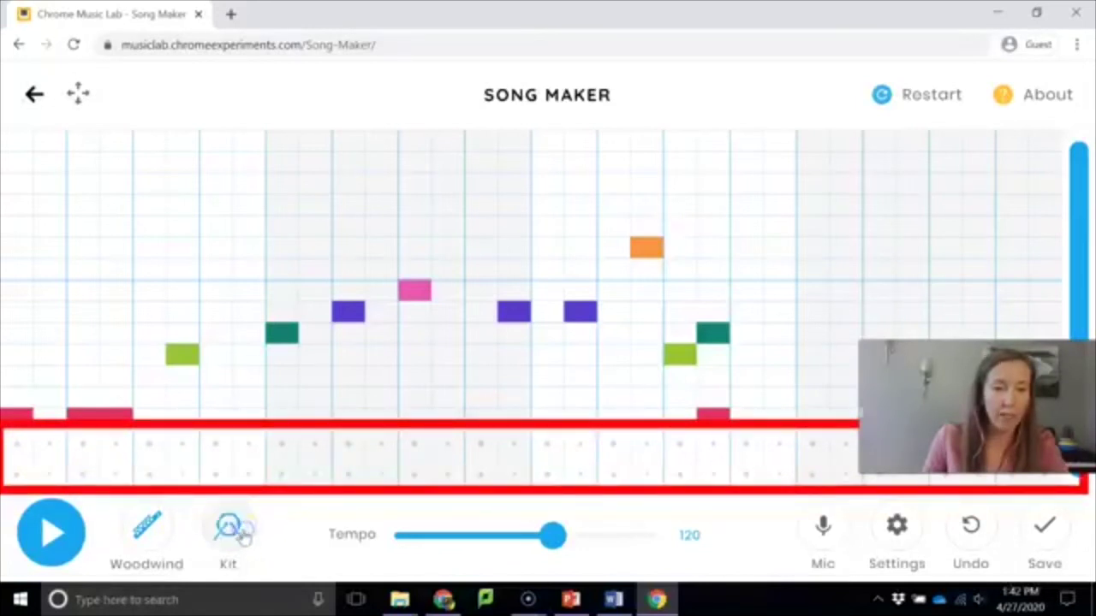
pyautogui.click(15, 475)
pyautogui.click(49, 444)
pyautogui.click(82, 475)
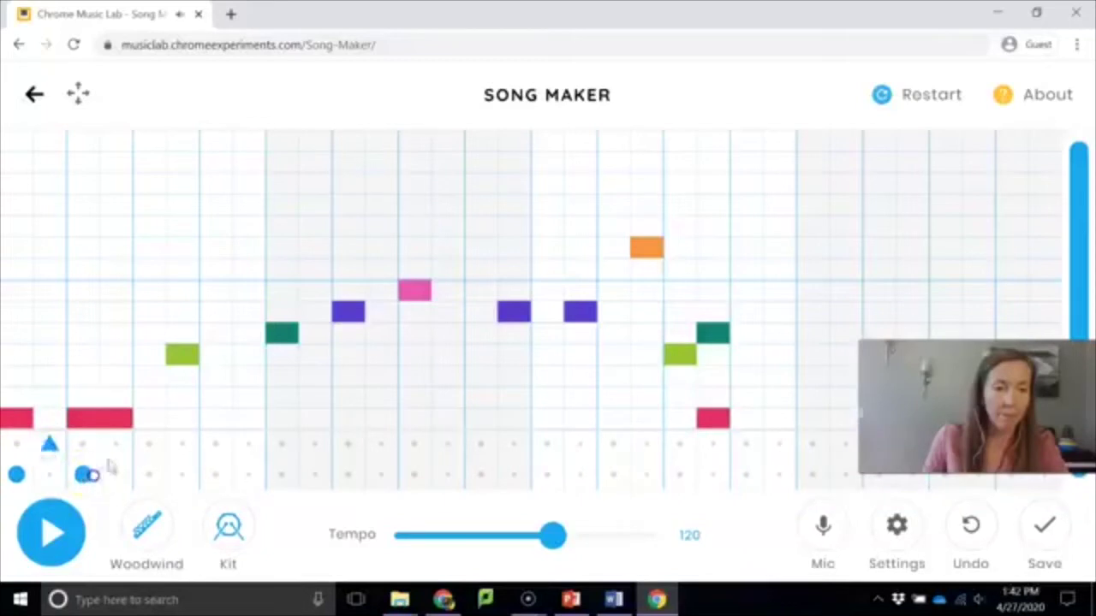
pyautogui.click(116, 443)
pyautogui.click(38, 535)
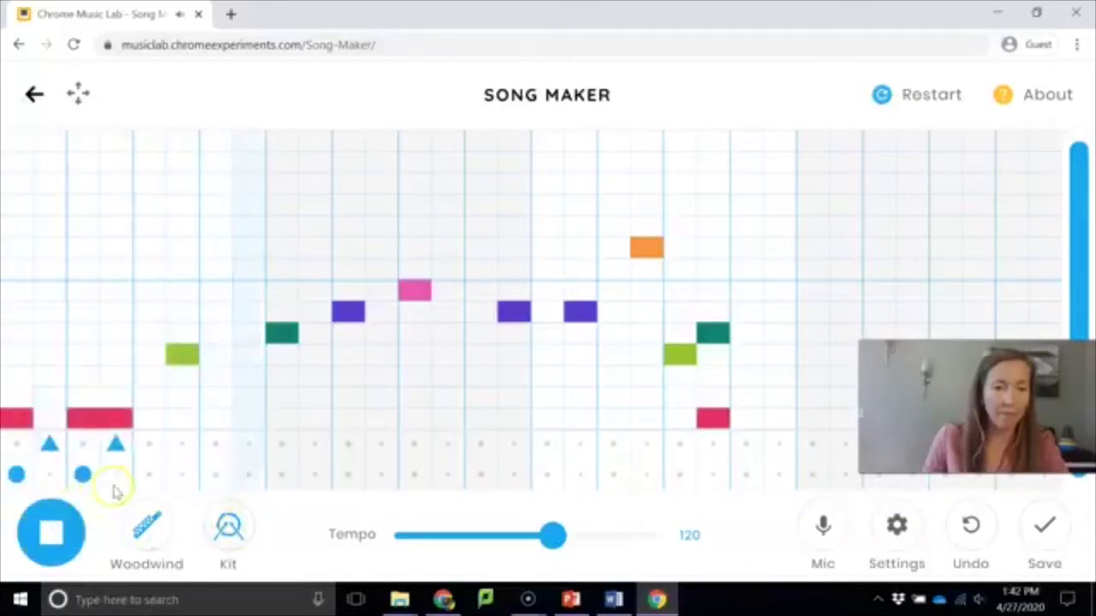
pyautogui.click(74, 533)
# Step: Switch drums to Conga, add circle and triangle hits in columns 3–5, play, then pick Electronic
pyautogui.click(228, 531)
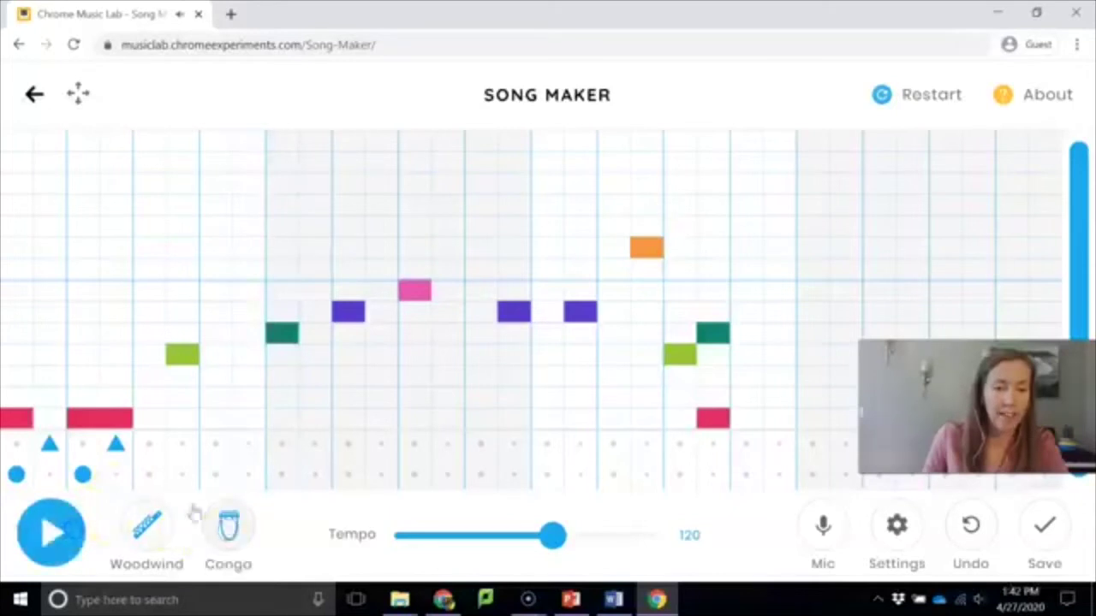
pyautogui.click(149, 474)
pyautogui.click(214, 443)
pyautogui.click(249, 474)
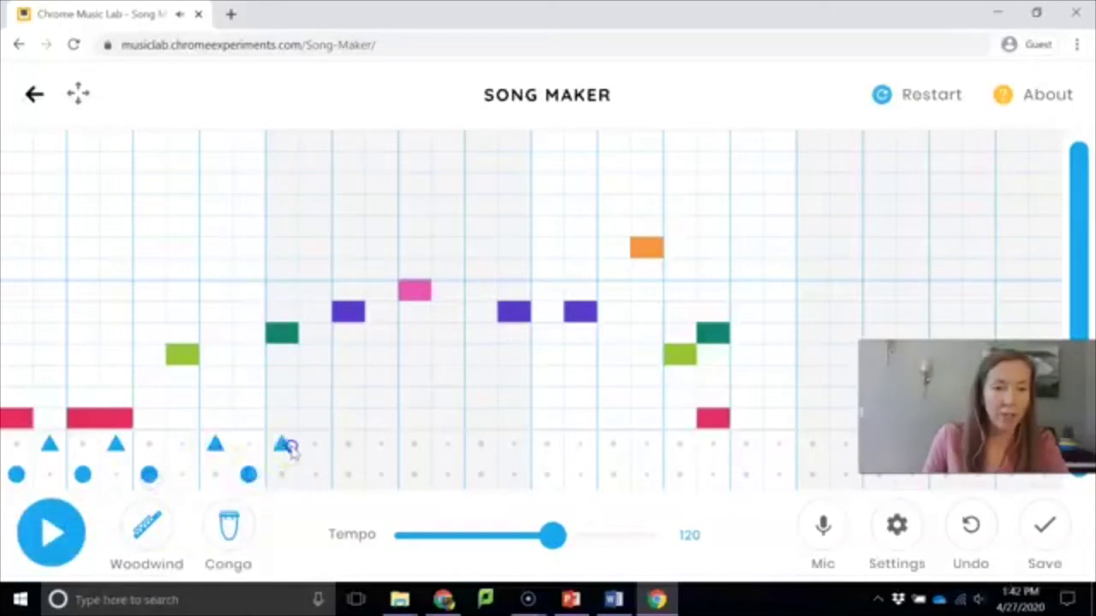
pyautogui.click(314, 474)
pyautogui.click(49, 535)
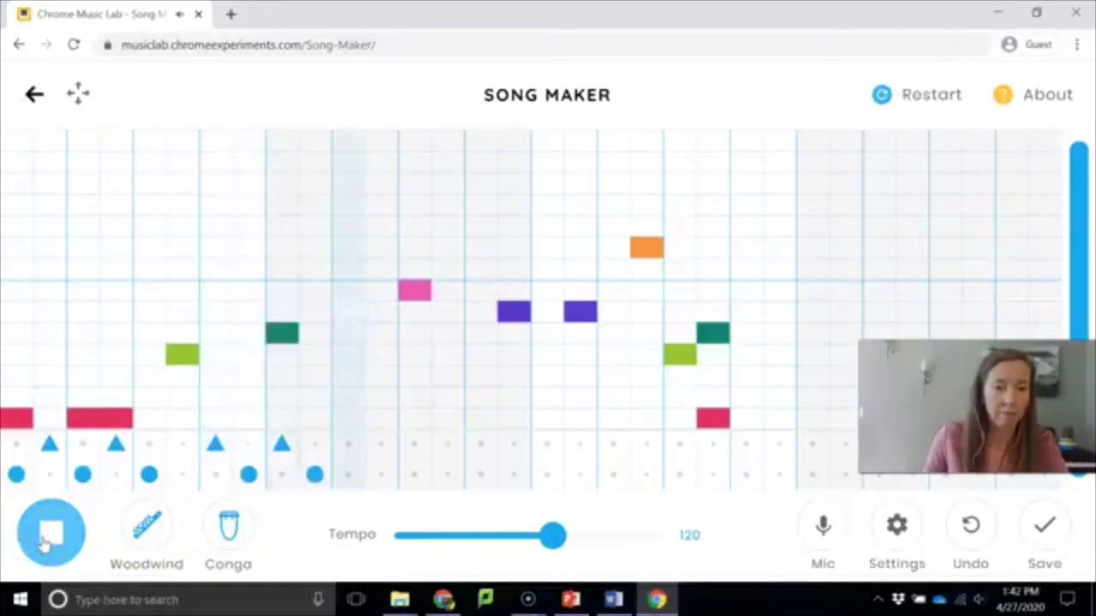
pyautogui.click(47, 536)
pyautogui.click(229, 539)
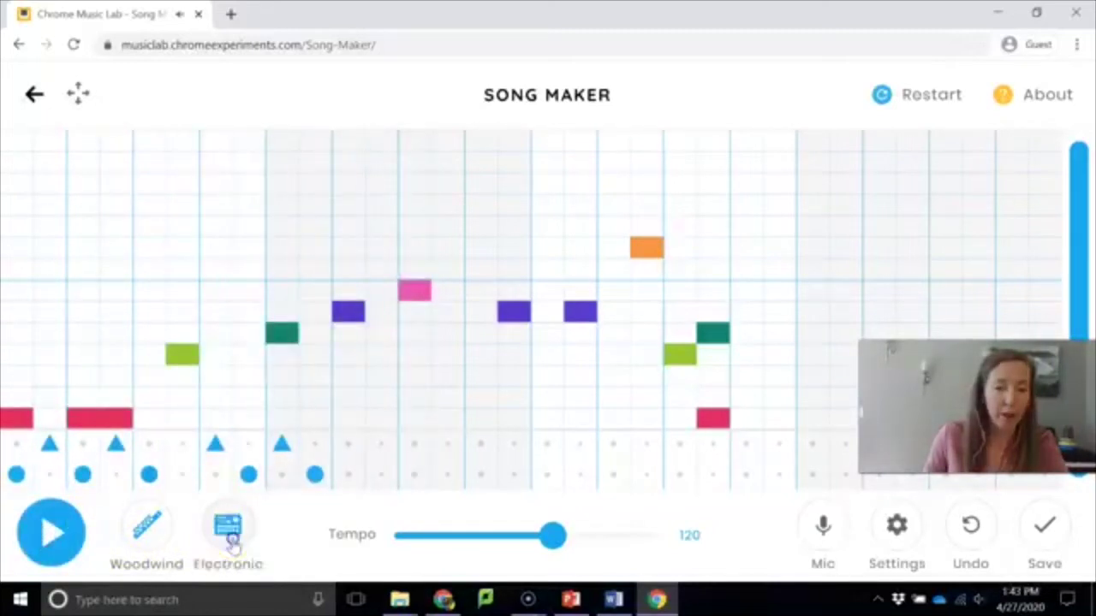
# Step: Set percussion to Blocks, raise the tempo from 120 to 165, and play the faster song
pyautogui.click(229, 539)
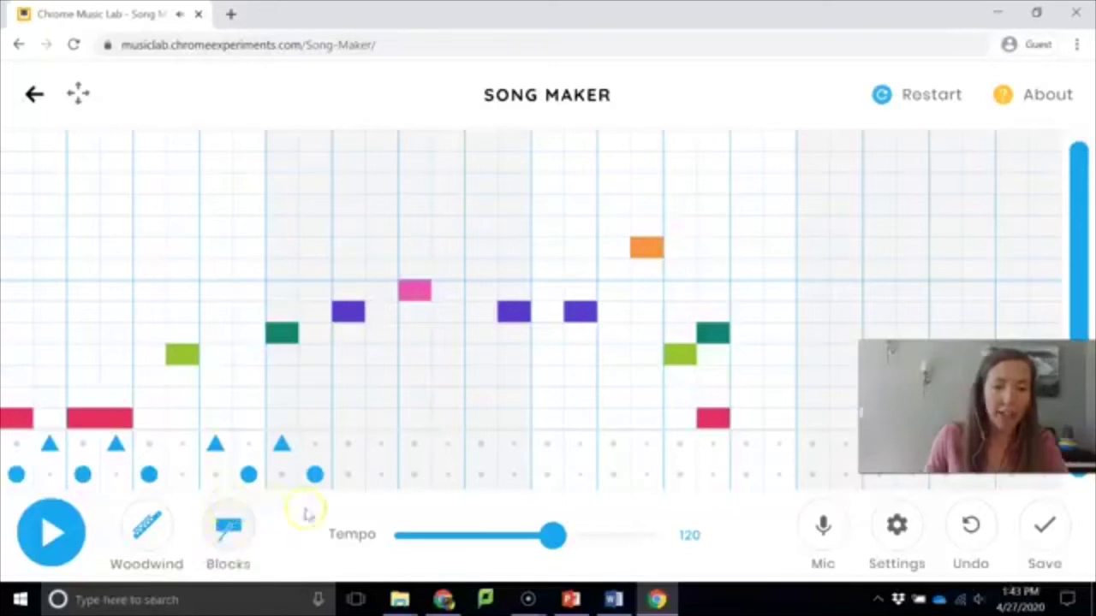
pyautogui.click(558, 541)
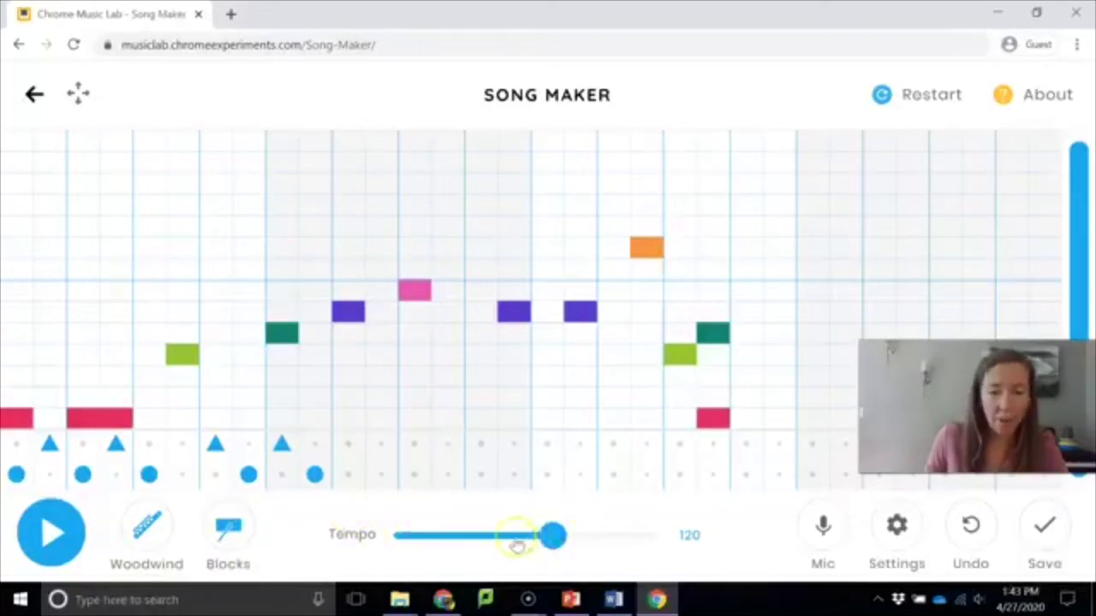
pyautogui.moveTo(548, 541); pyautogui.dragTo(595, 536)
pyautogui.click(31, 533)
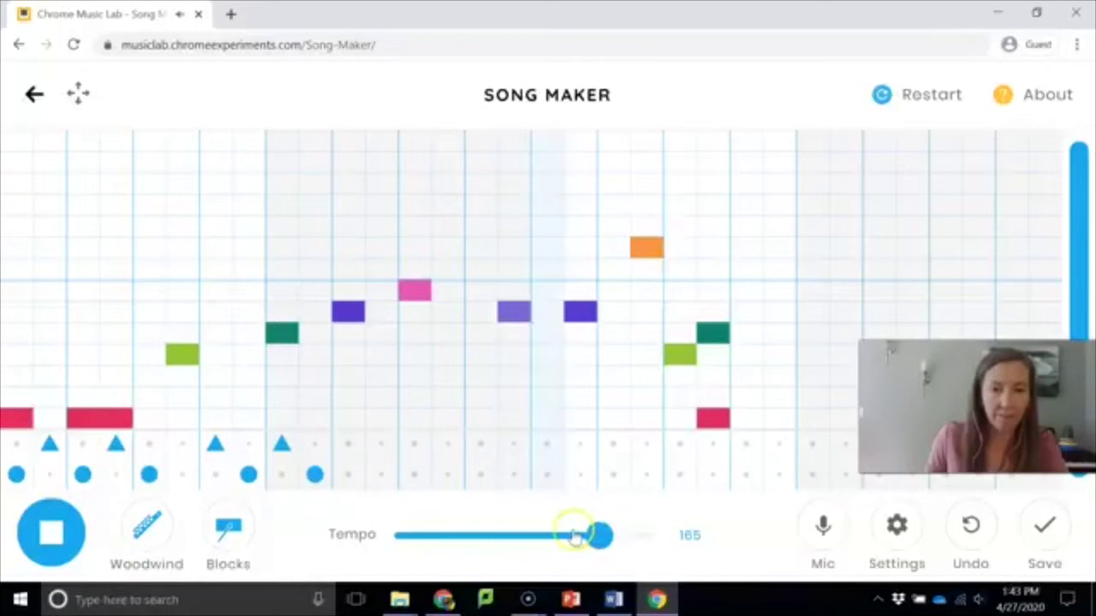
pyautogui.click(77, 541)
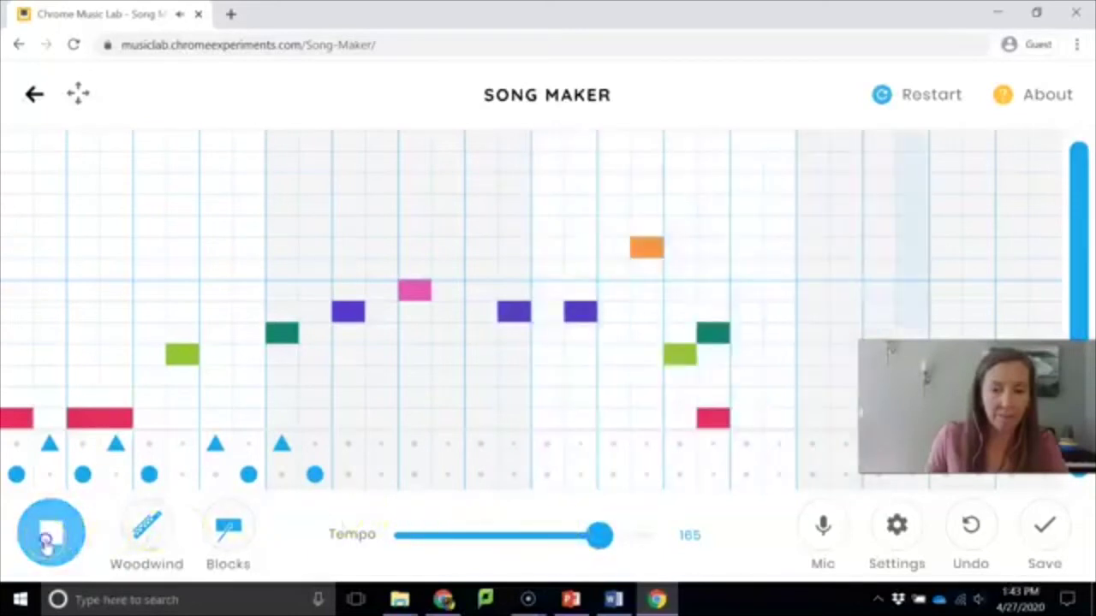
# Step: Dismiss the microphone permission request and undo the last two drum hits
pyautogui.click(827, 529)
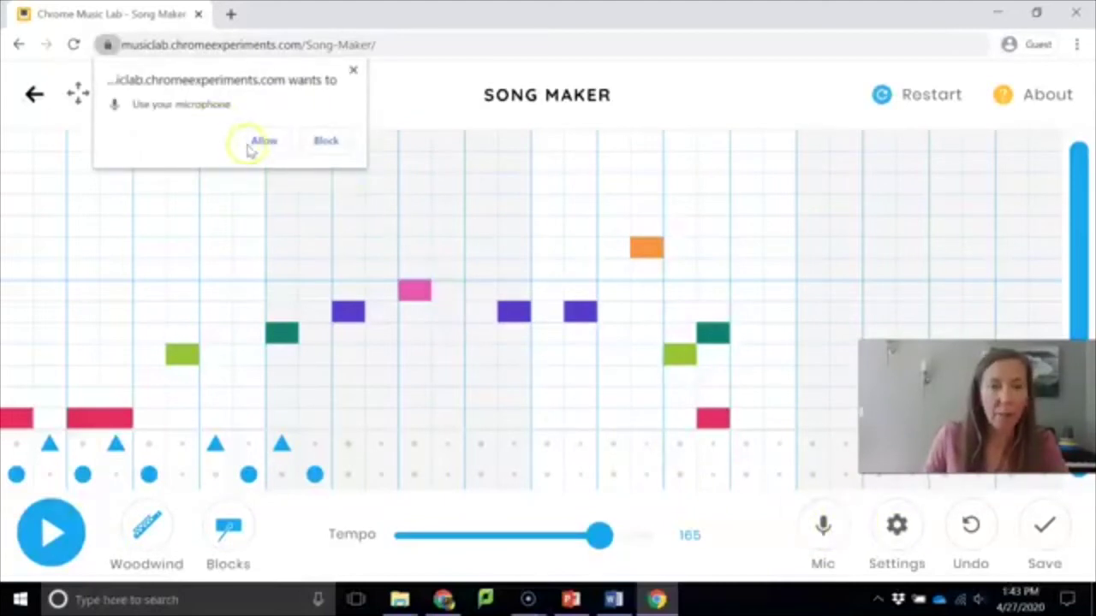
pyautogui.click(352, 72)
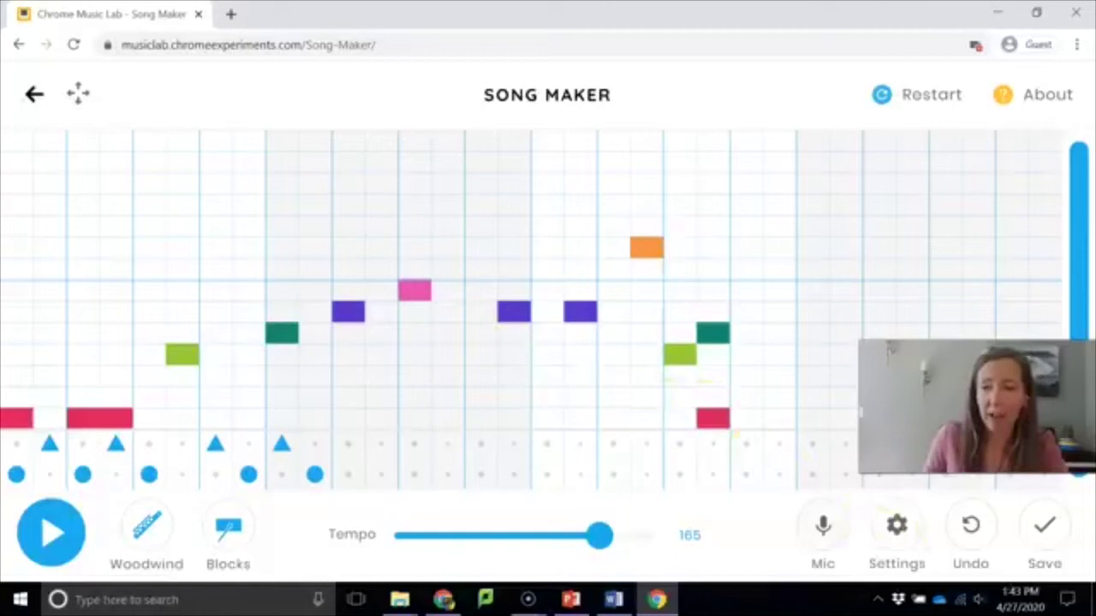
pyautogui.click(971, 527)
pyautogui.click(971, 532)
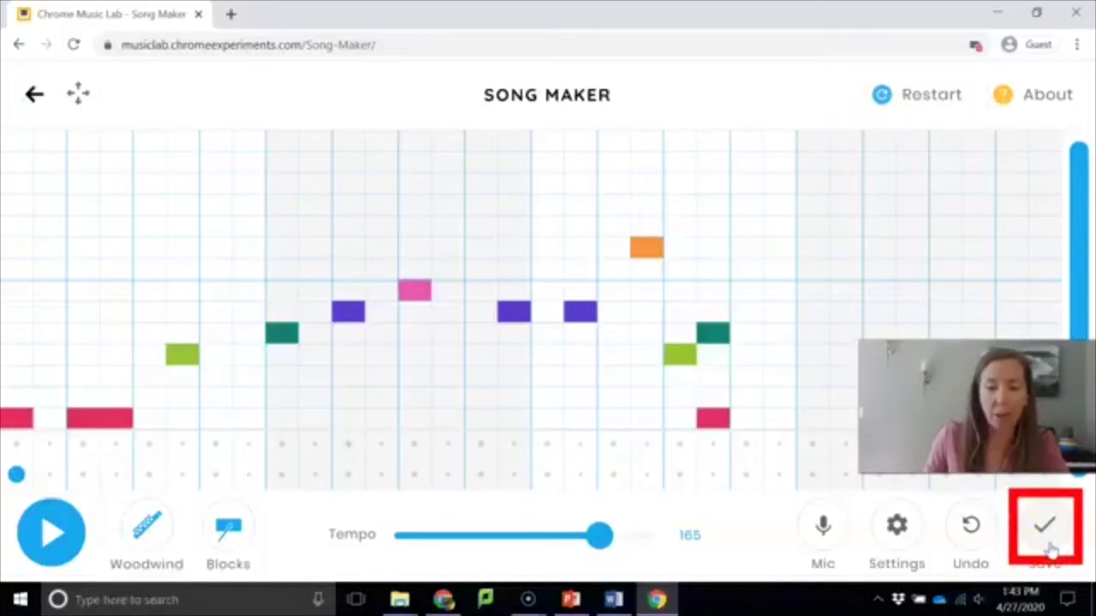
# Step: Save the song and copy its share link to the clipboard
pyautogui.click(1046, 545)
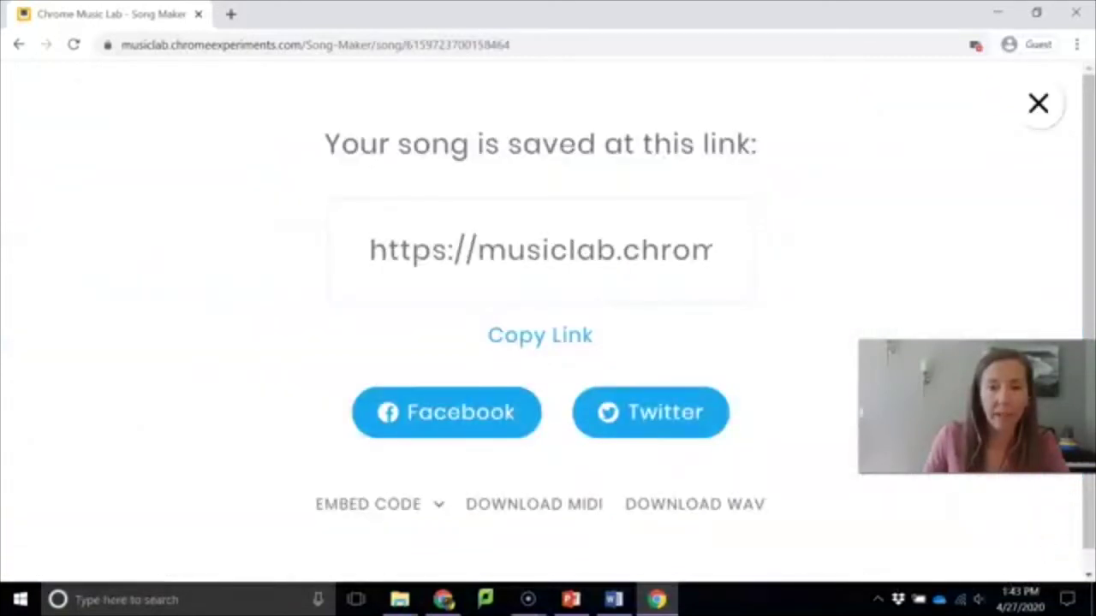
pyautogui.click(558, 338)
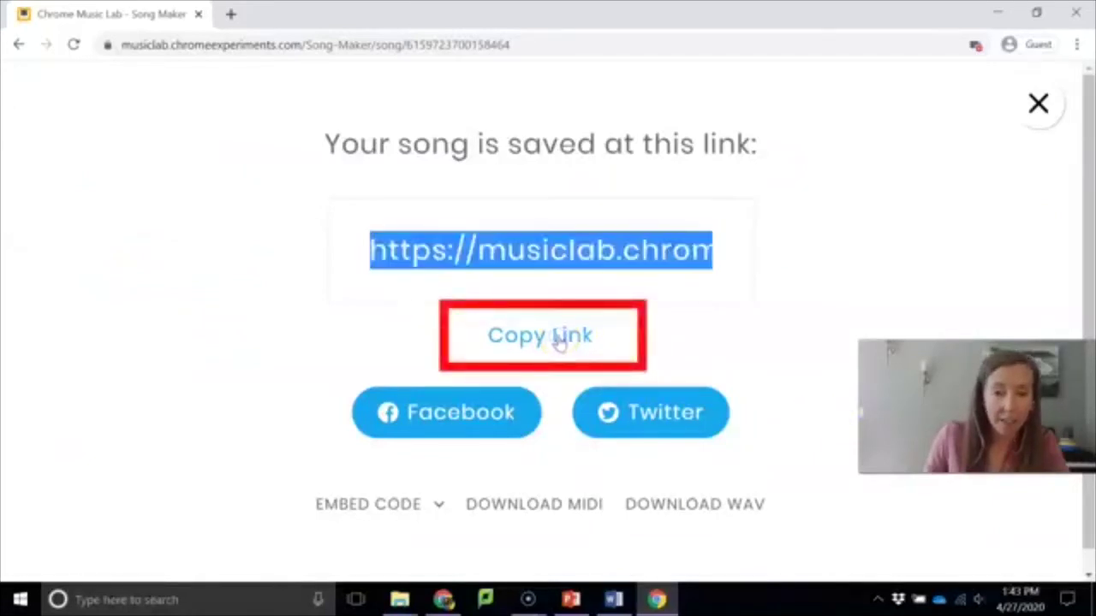
pyautogui.click(546, 335)
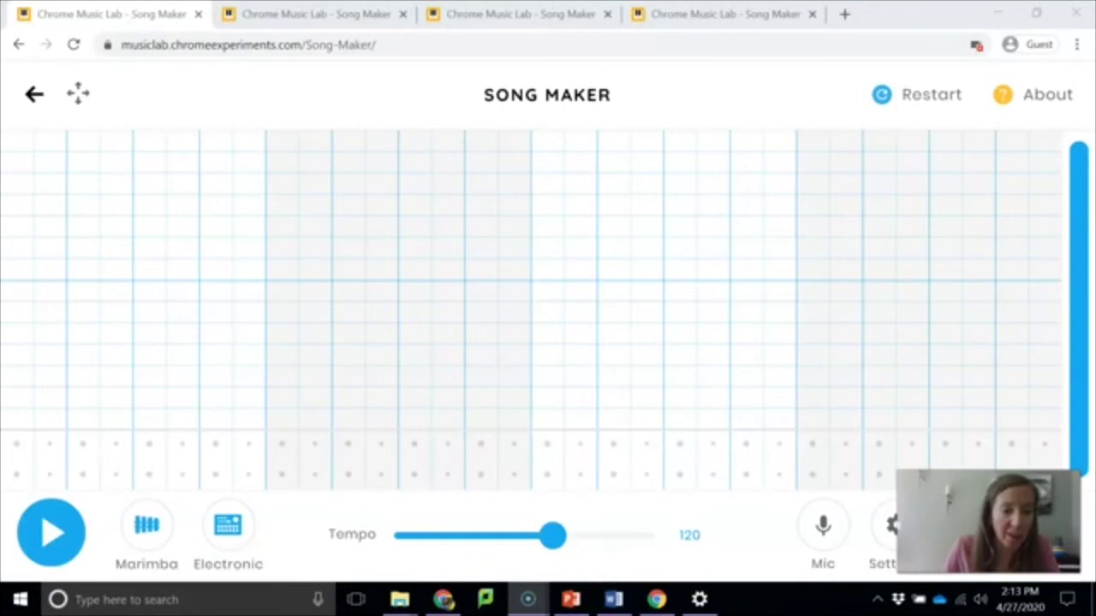
# Step: Place a red starting note, a run of teal and purple notes, and a yellow note, then play
pyautogui.click(33, 418)
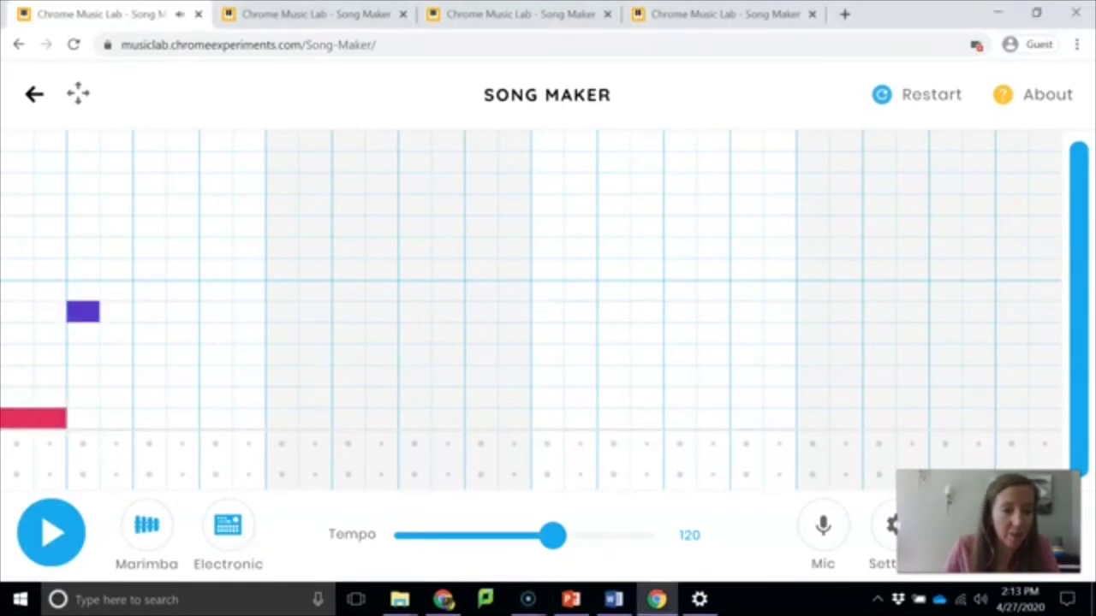
pyautogui.moveTo(83, 311)
pyautogui.mouseDown()
pyautogui.moveTo(124, 333)
pyautogui.moveTo(149, 312)
pyautogui.moveTo(190, 312)
pyautogui.moveTo(215, 332)
pyautogui.mouseUp()
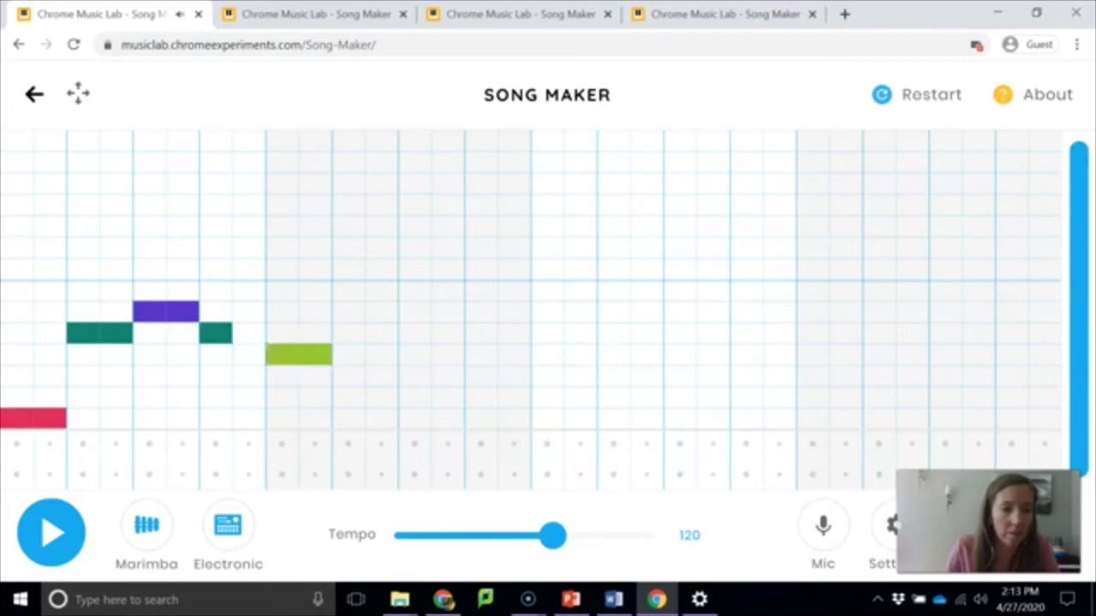
pyautogui.click(348, 376)
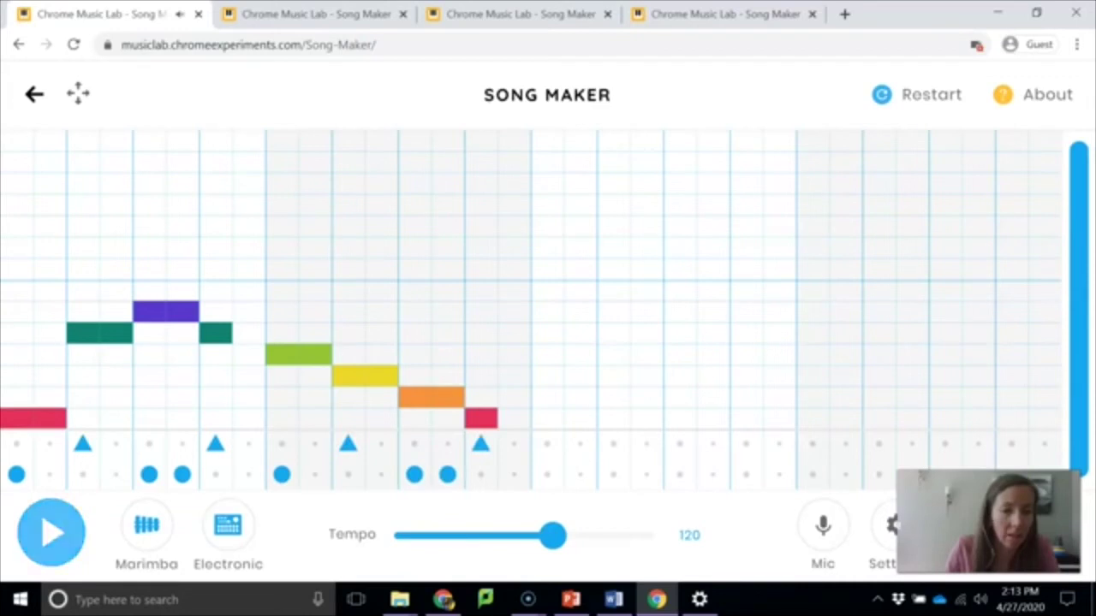
pyautogui.click(51, 533)
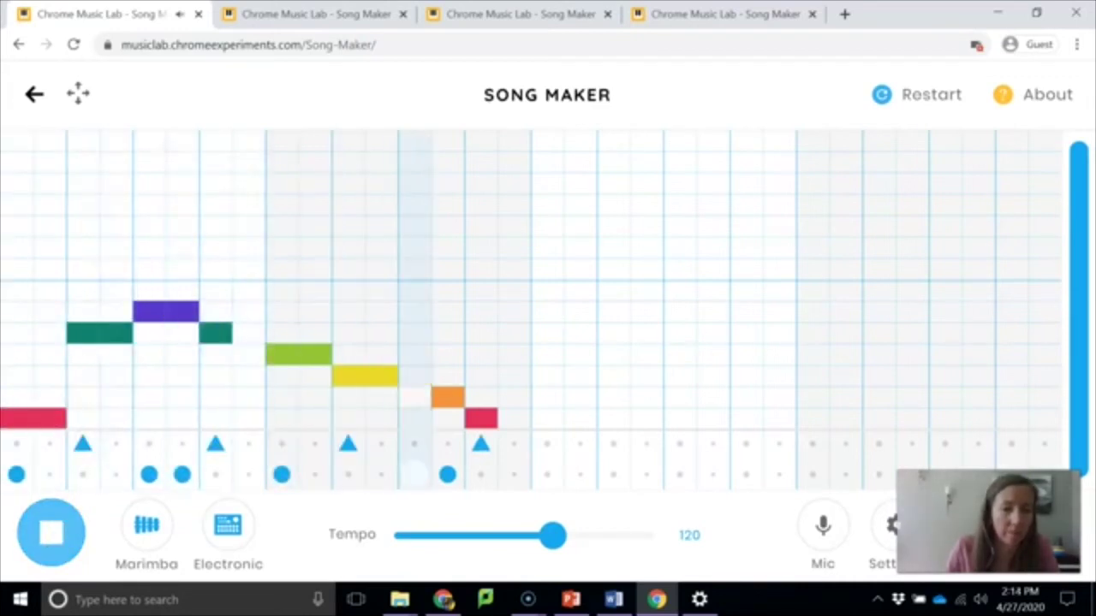
pyautogui.click(52, 532)
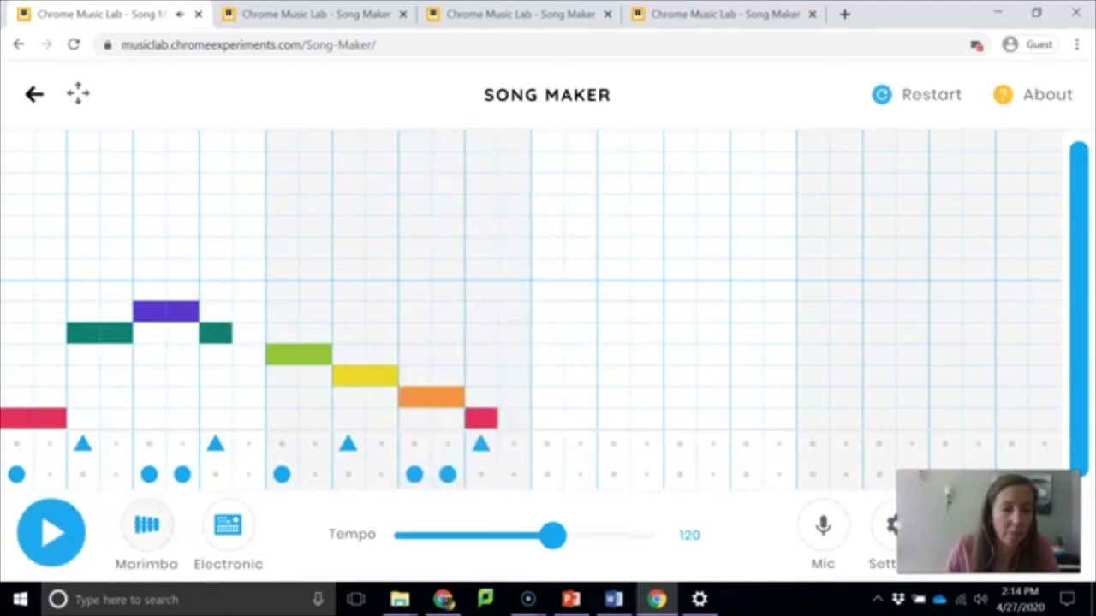
# Step: Switch the melody to Piano then Strings, the drums to Blocks, and play again
pyautogui.click(146, 527)
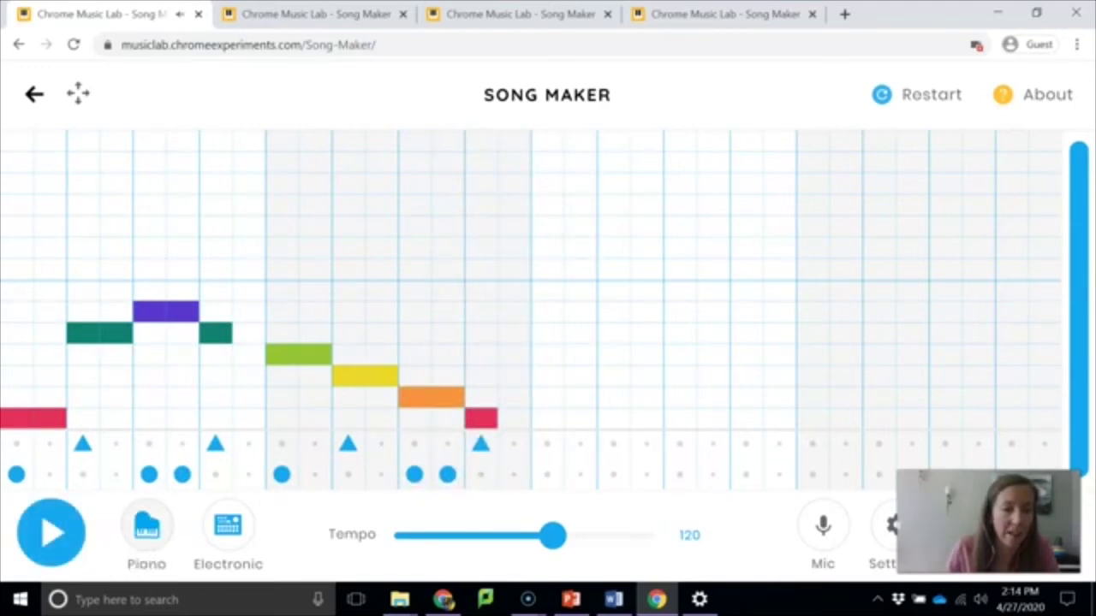
pyautogui.click(146, 527)
pyautogui.click(227, 527)
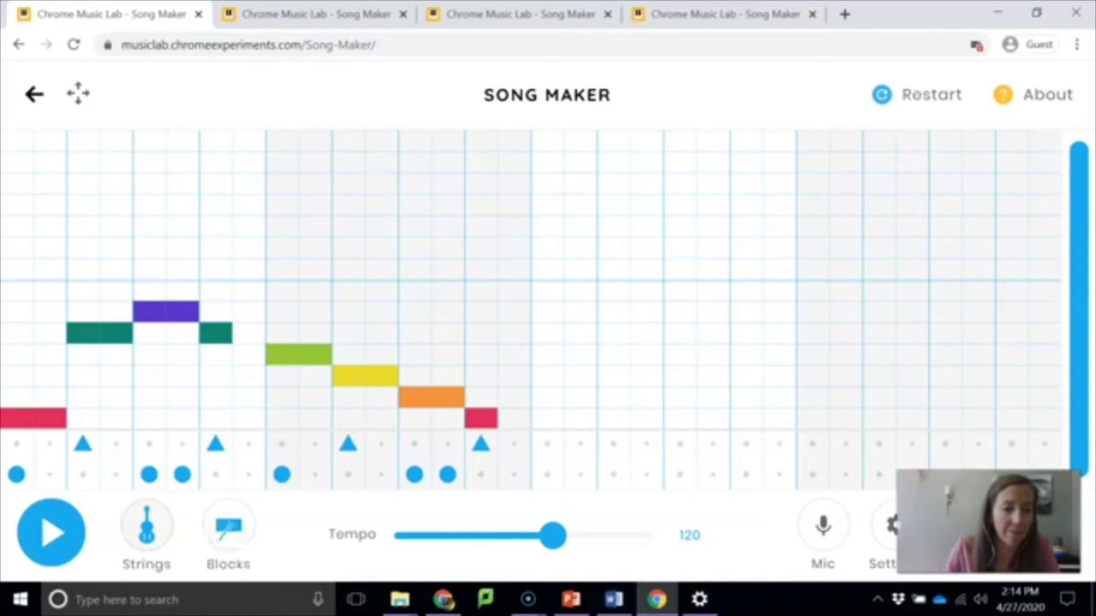
pyautogui.press('space')
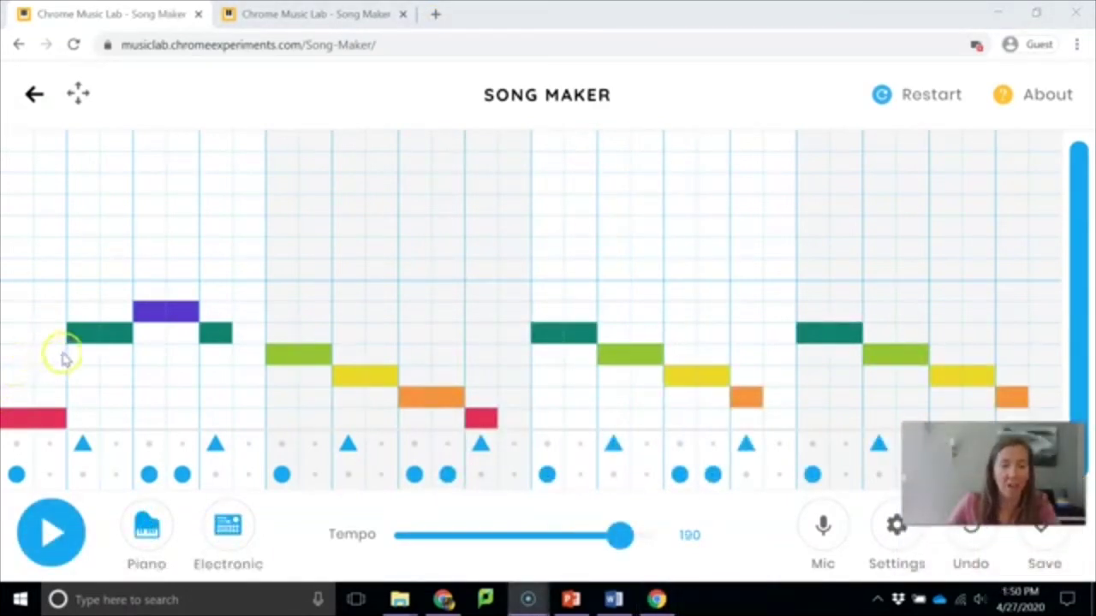
# Step: Play the second example song's Piano and Conga tune, then bring up the third example song
pyautogui.click(312, 12)
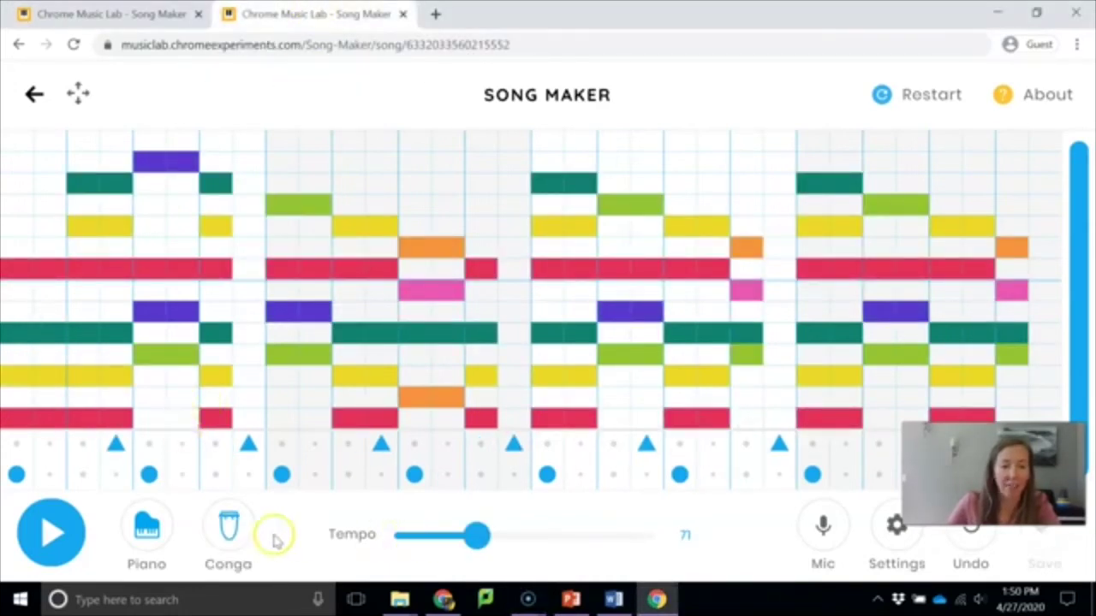
pyautogui.click(56, 529)
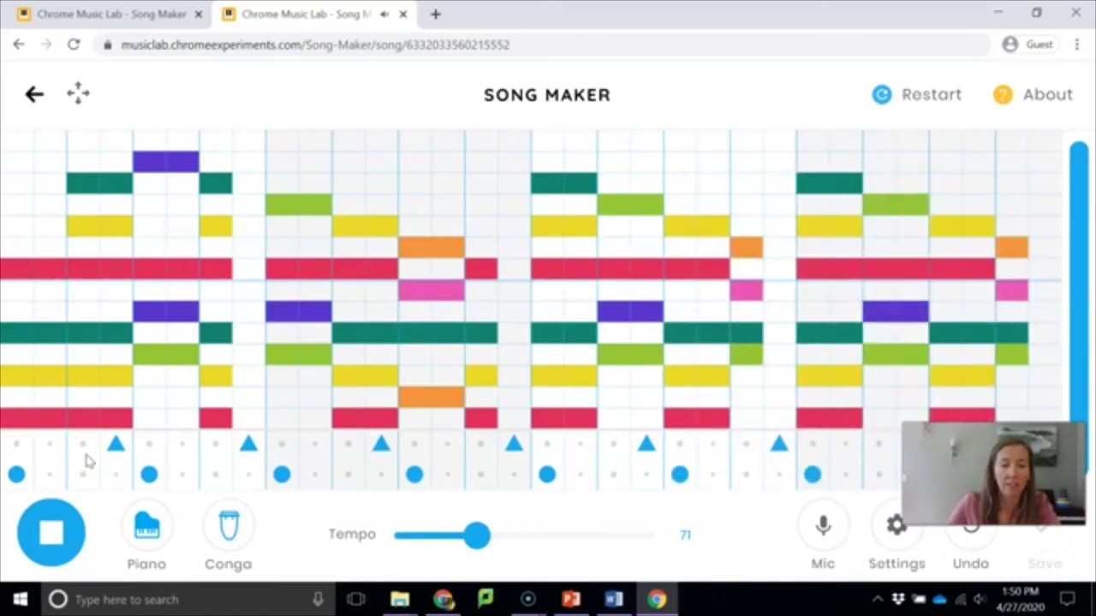
pyautogui.click(79, 468)
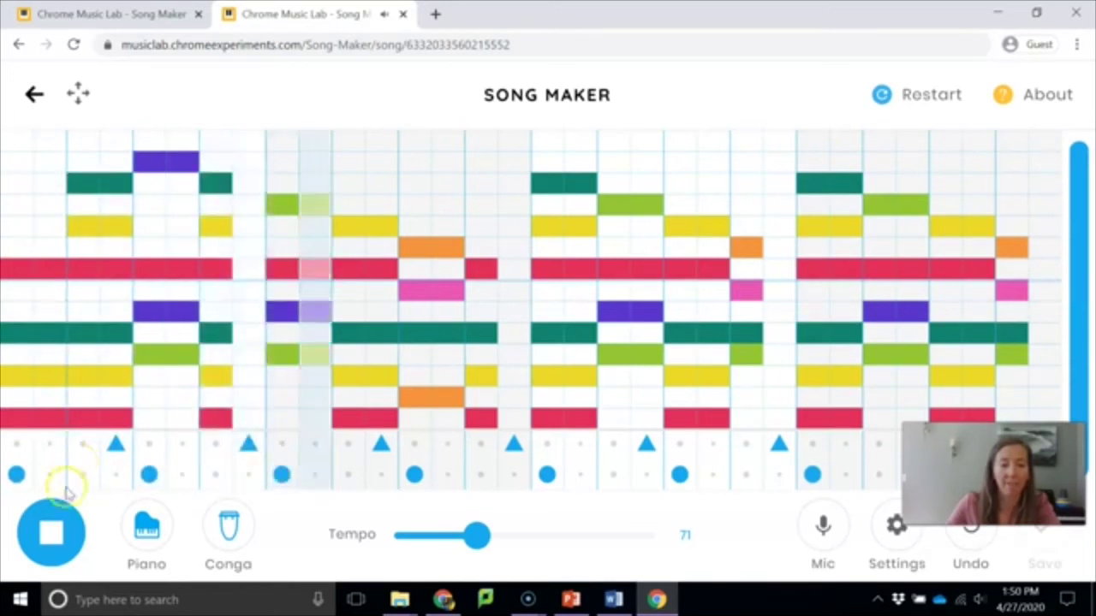
pyautogui.click(52, 533)
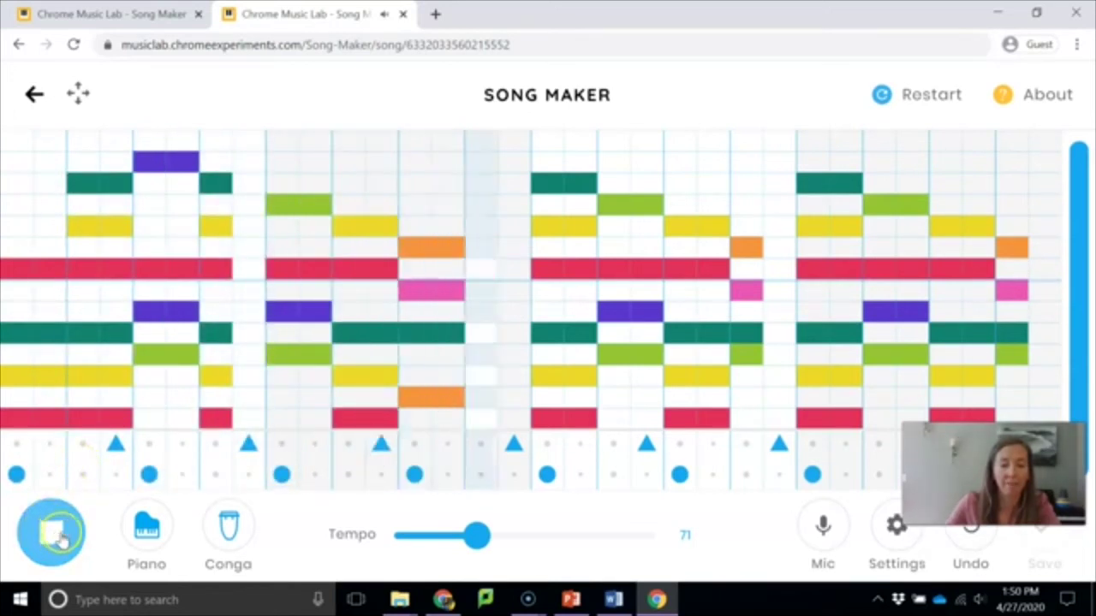
pyautogui.click(58, 535)
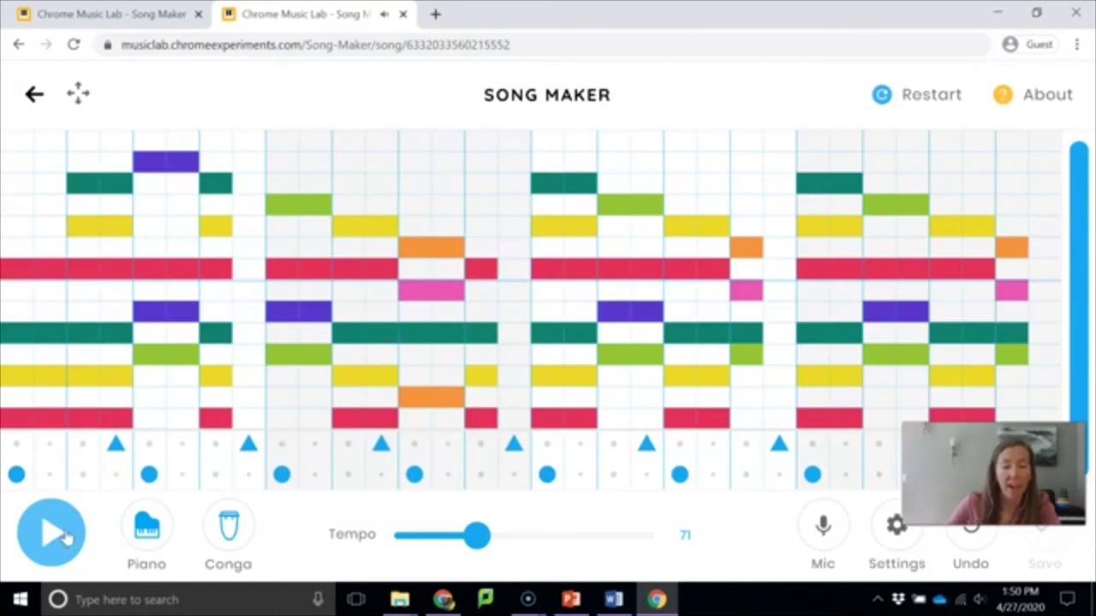
pyautogui.click(56, 497)
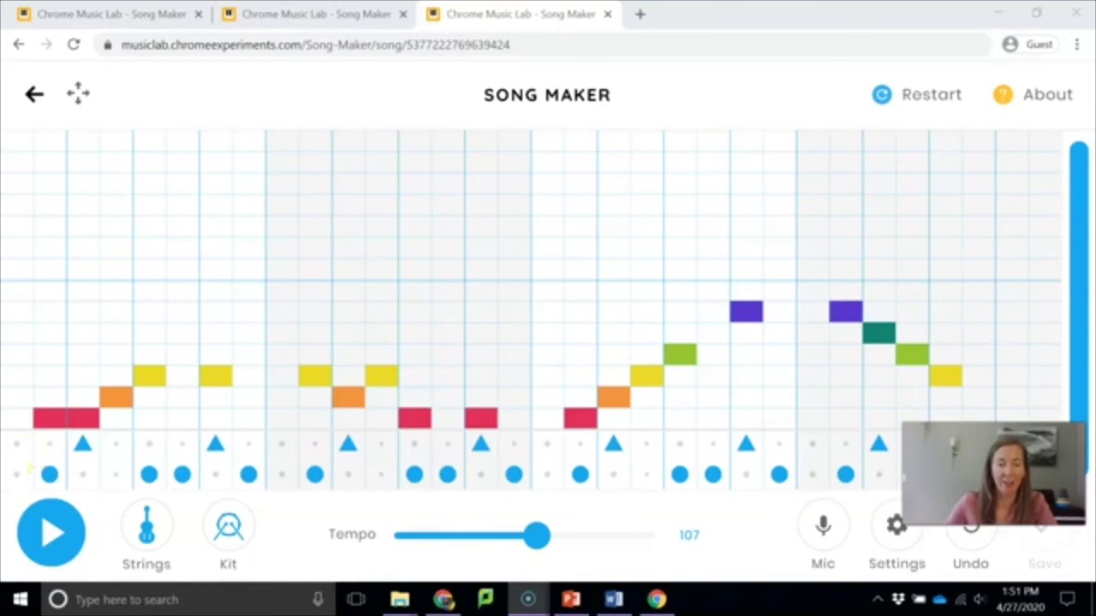
pyautogui.click(51, 532)
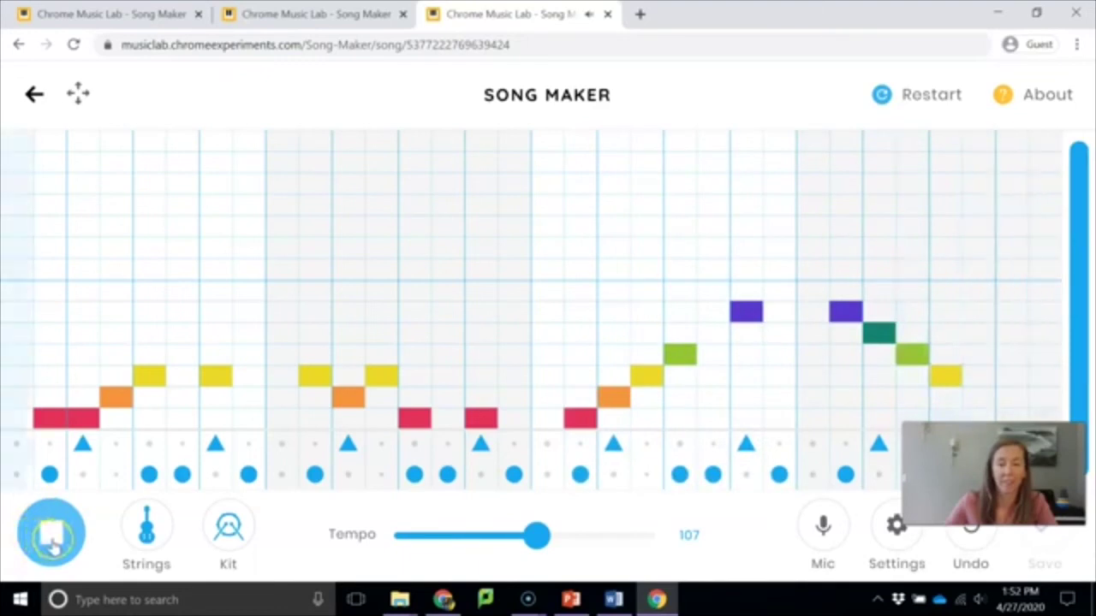
pyautogui.click(52, 544)
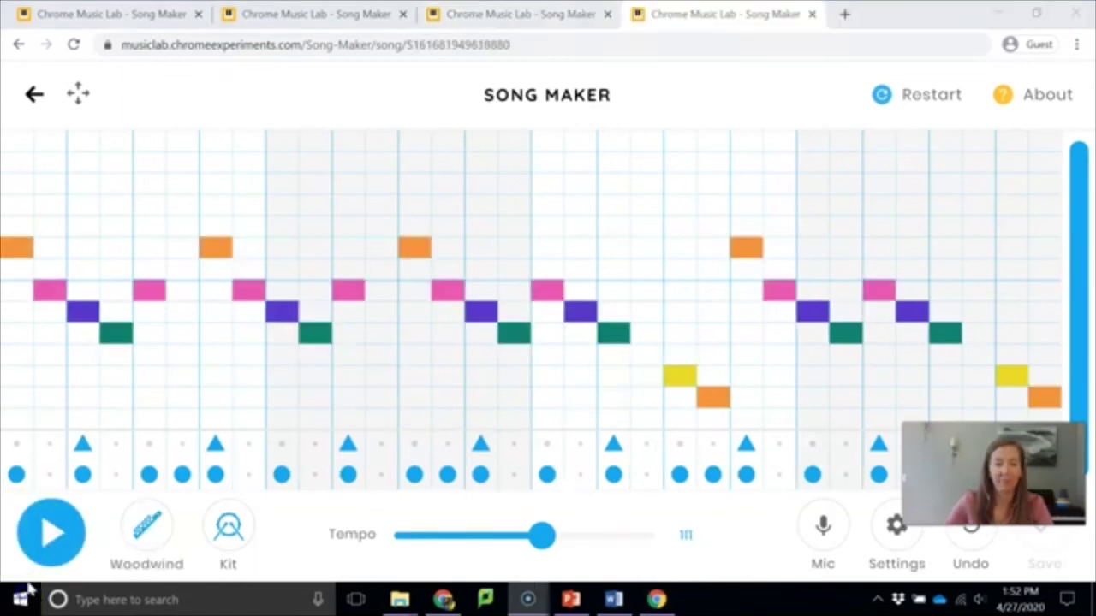
# Step: Play the fourth example's Woodwind and Kit tune at tempo 111, then stop it
pyautogui.click(44, 536)
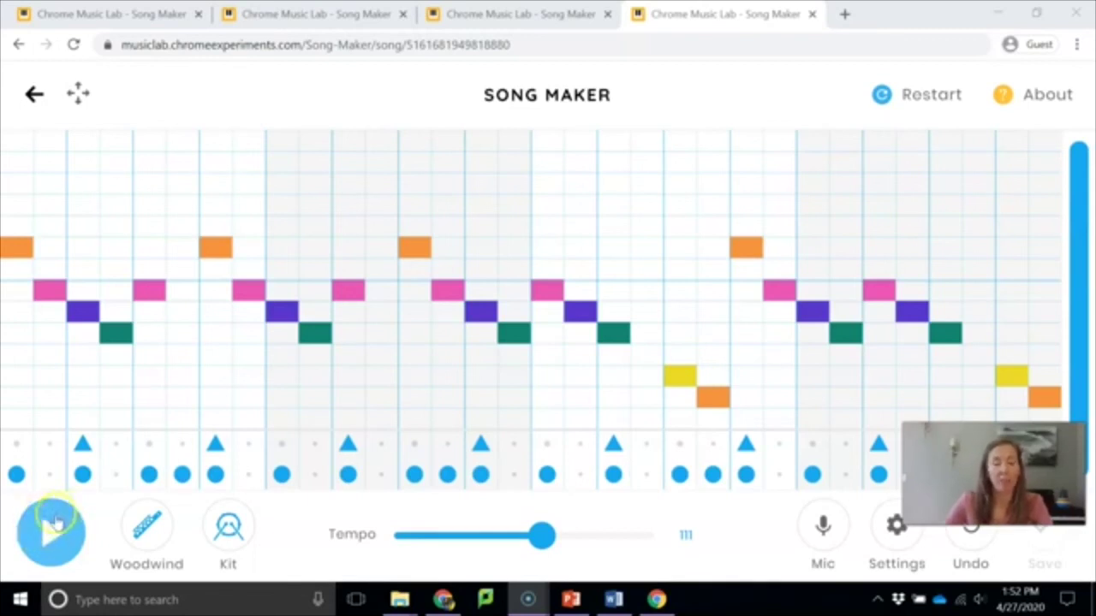
pyautogui.click(50, 530)
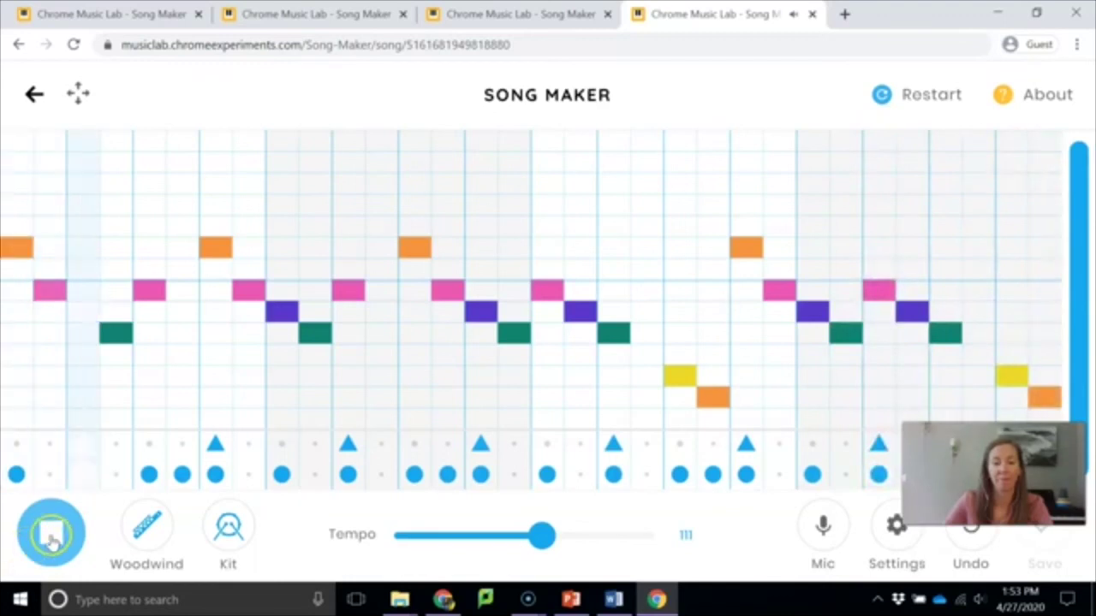
pyautogui.click(51, 535)
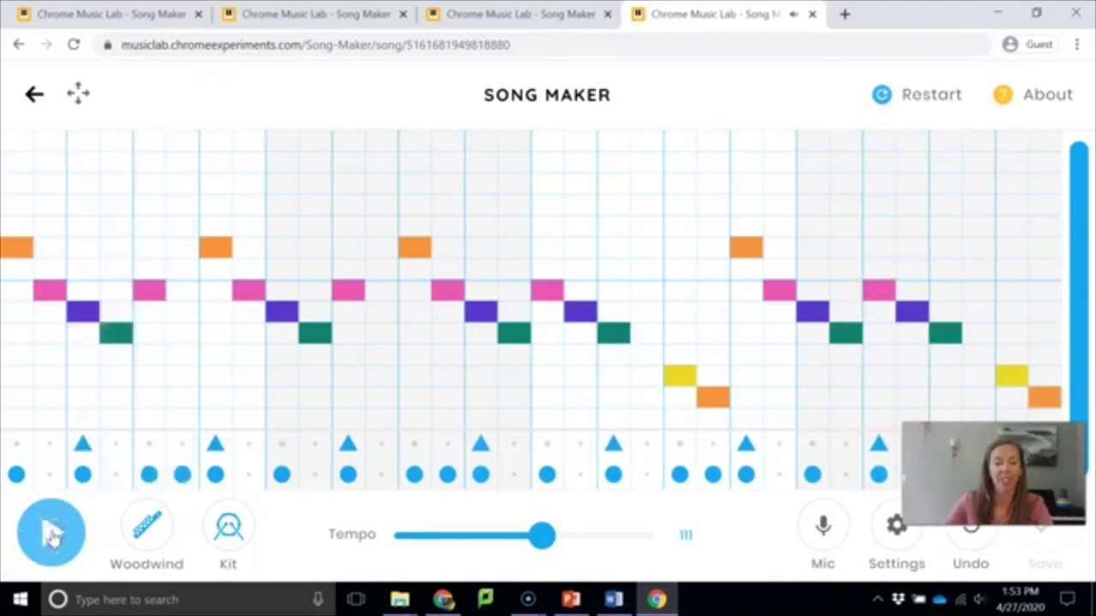